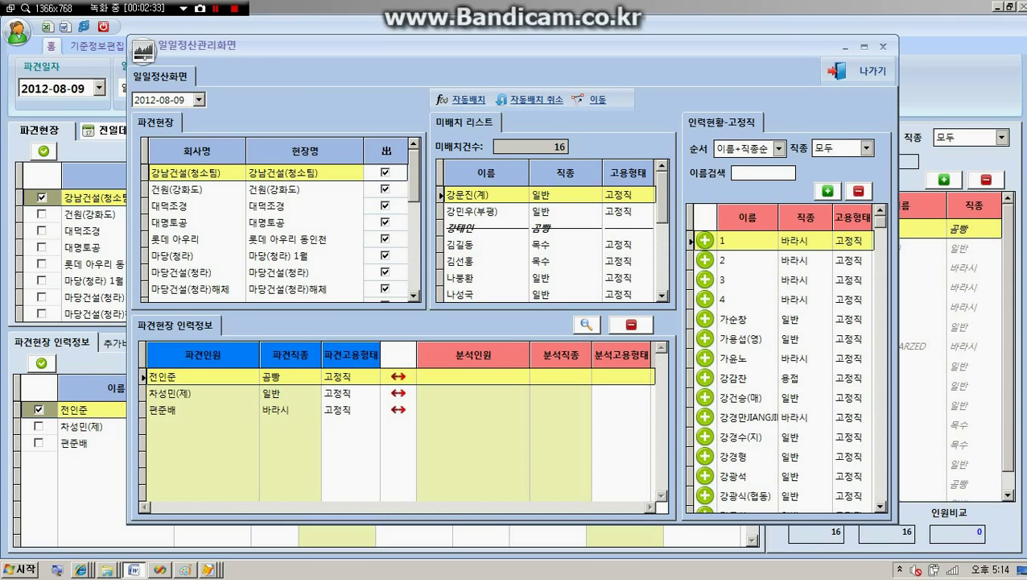
Step: Exit the daily settlement window to return to the 강남건설(청소팀) site overview
left_click(835, 74)
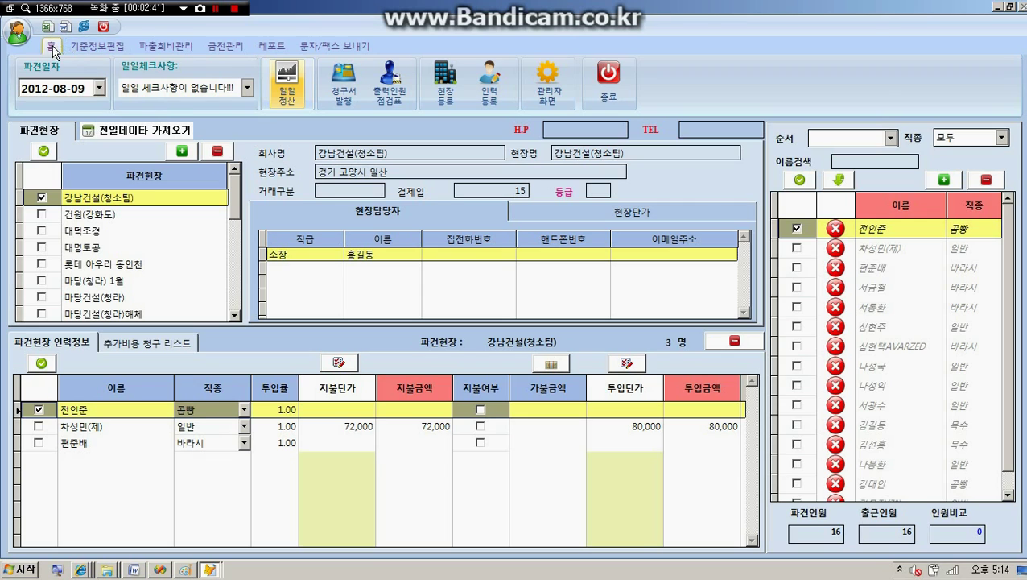
left_click(97, 45)
left_click(51, 46)
left_click(283, 84)
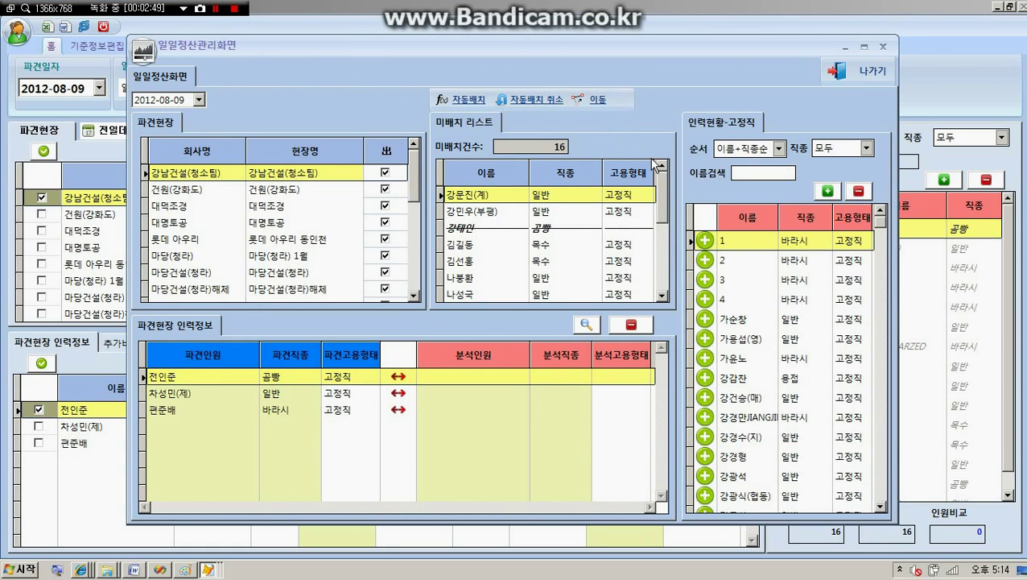
left_click(838, 74)
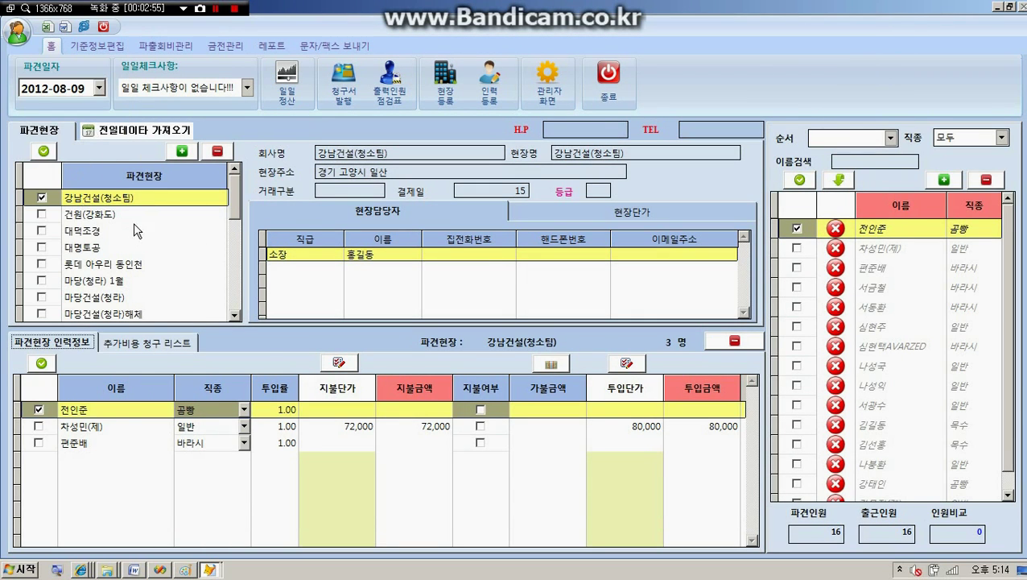
Step: Batch-apply a 90,000 billing rate to all 강남건설(청소팀) workers, then reopen daily settlement
left_click(626, 365)
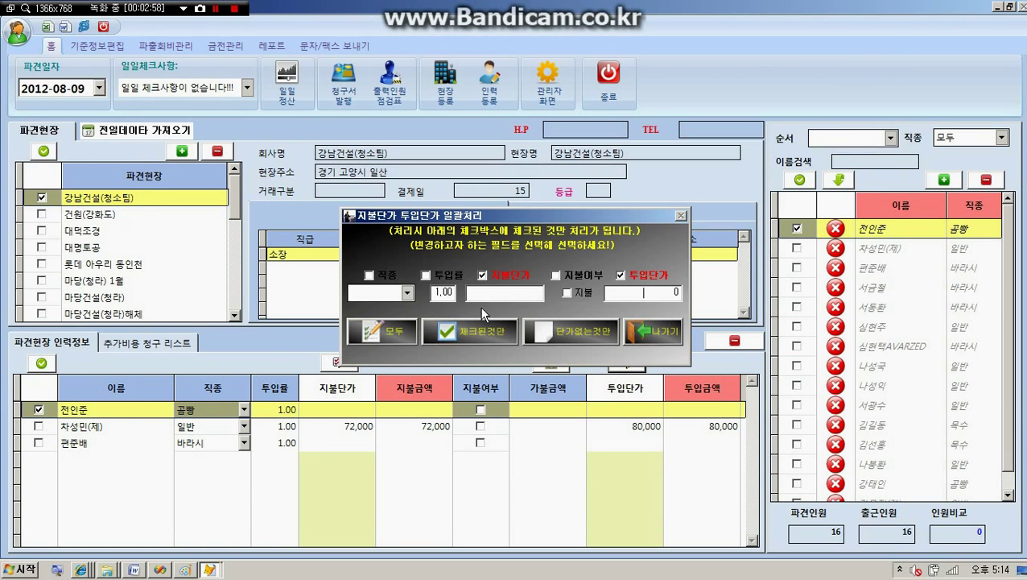
left_click(633, 295)
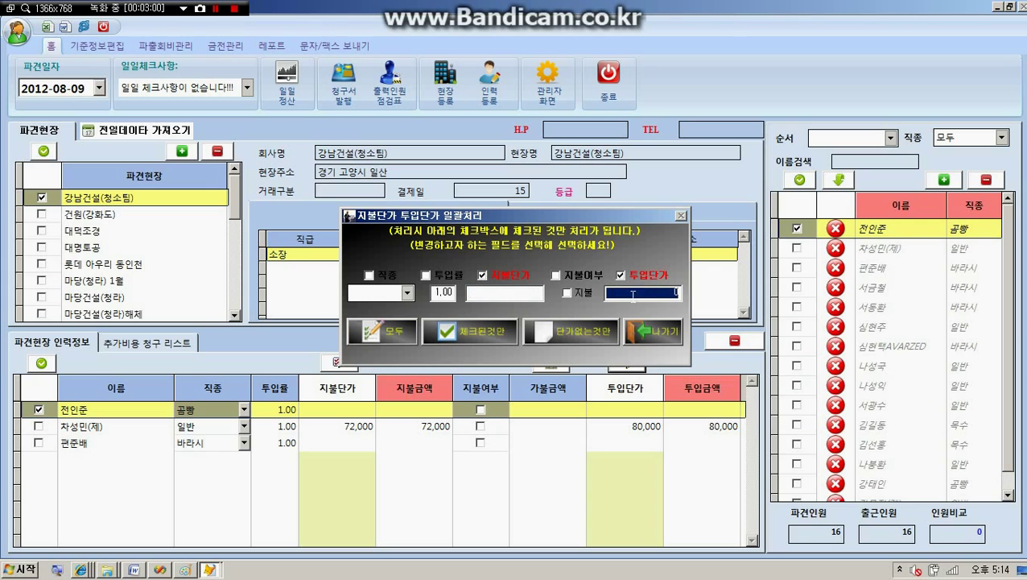
type("900.00")
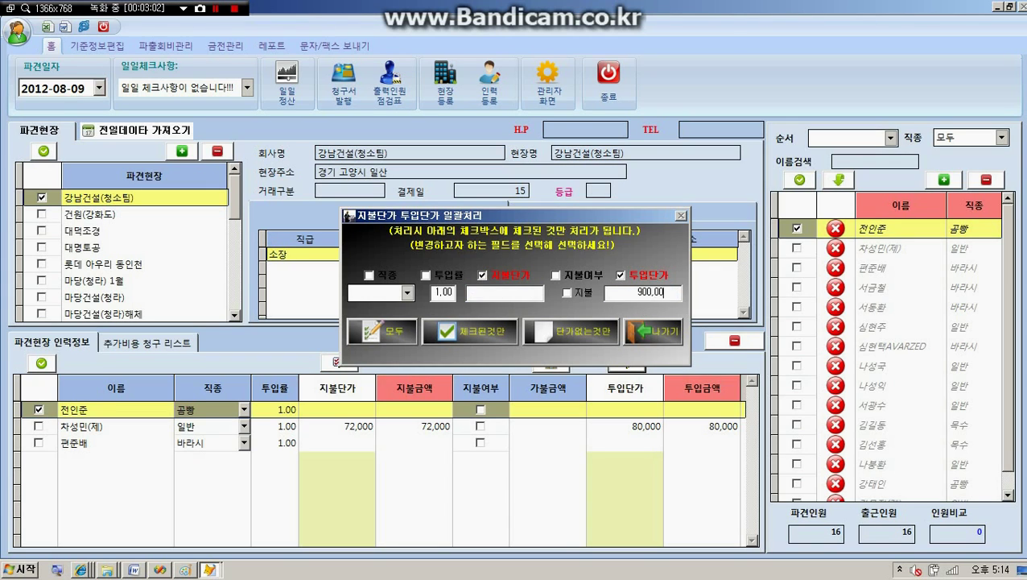
key("Return")
left_click(379, 333)
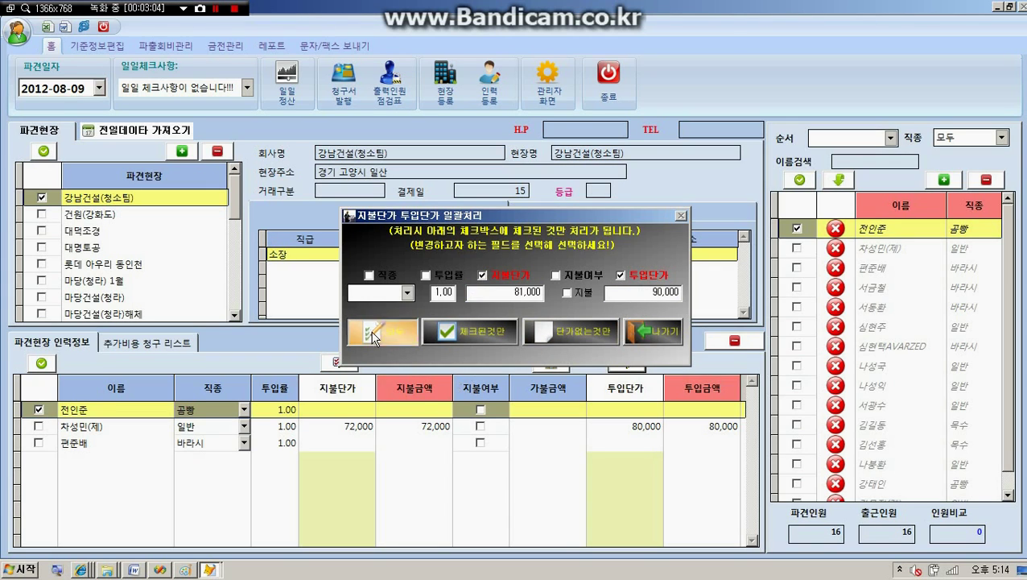
left_click(653, 330)
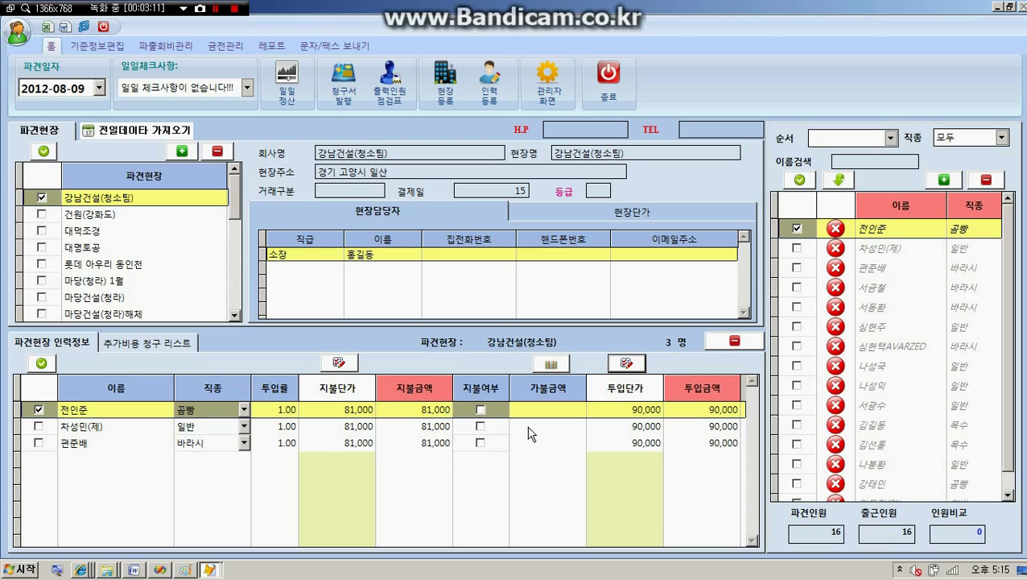
left_click(287, 85)
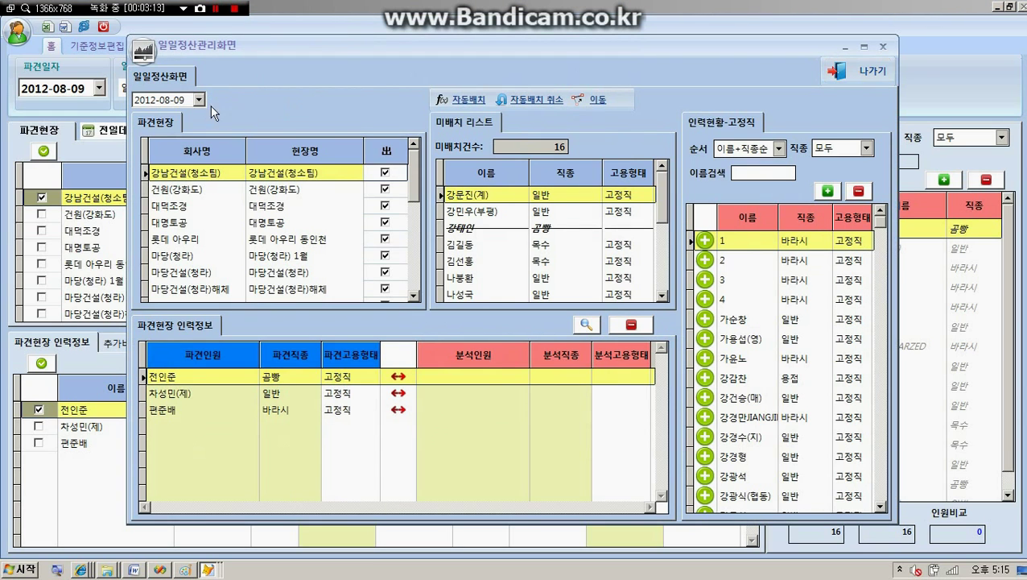
Step: Run 자동배치, check the remaining unassigned workers, and run 자동배치 again
left_click(463, 103)
left_click(533, 261)
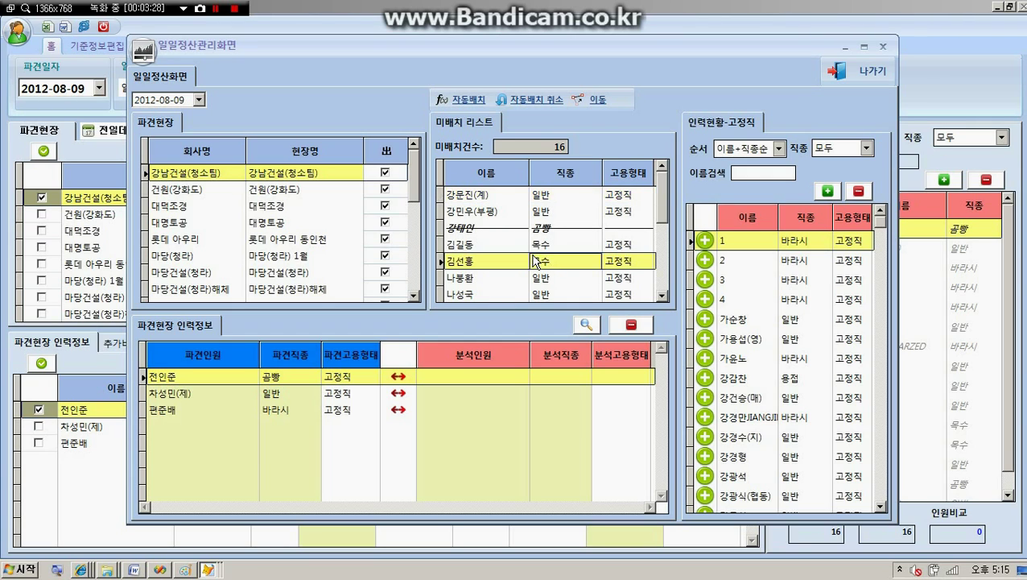
left_click(479, 228)
left_click(481, 210)
left_click(483, 194)
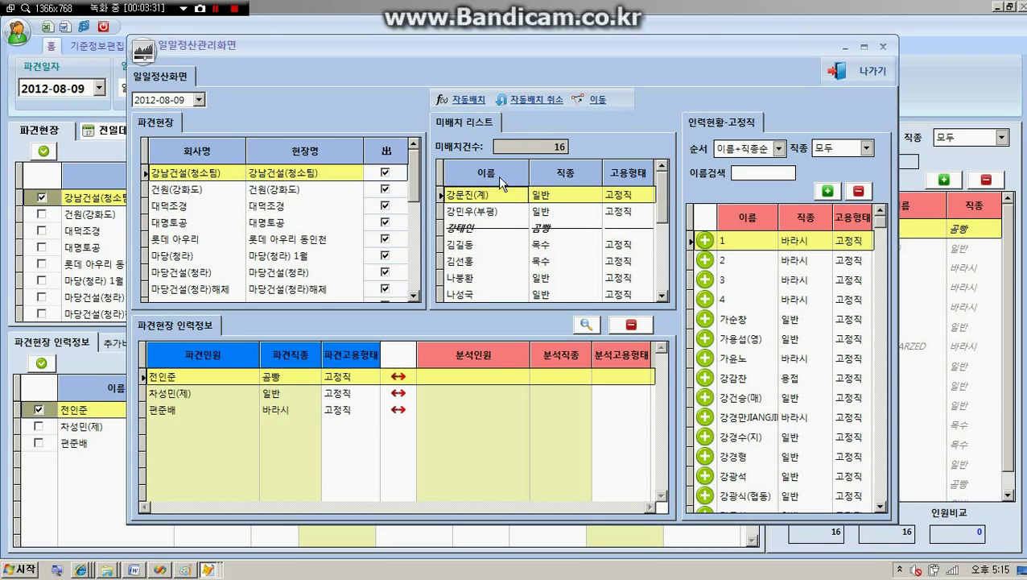
left_click(462, 100)
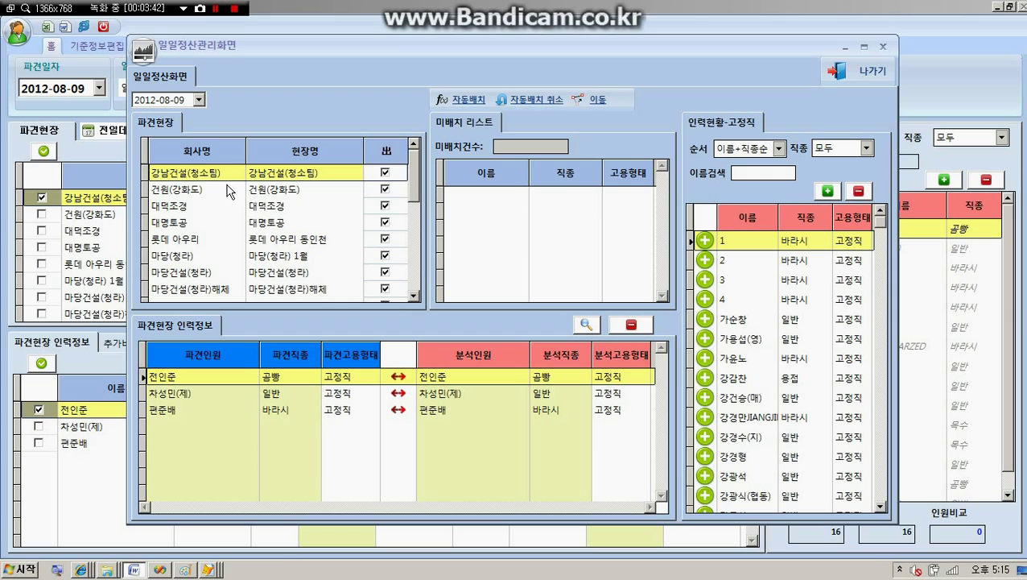
Step: Select the 대덕조경 row in the dispatch-site list to show its worker matches
left_click(198, 195)
left_click(199, 204)
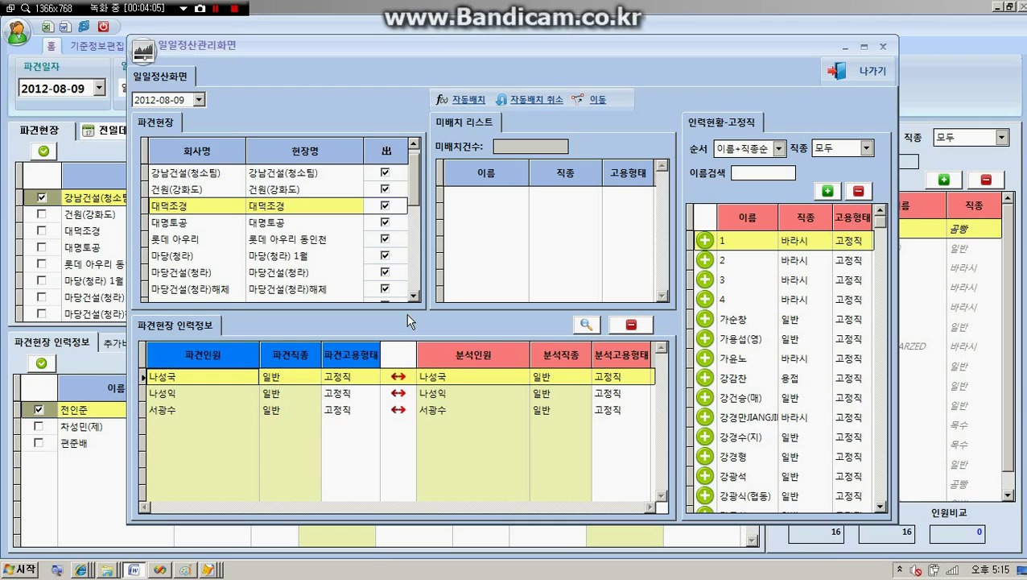
Step: Uncheck 대덕조경's 出 box to exclude it from dispatch, then view 대명토공's workers
left_click(293, 177)
left_click(283, 188)
left_click(266, 207)
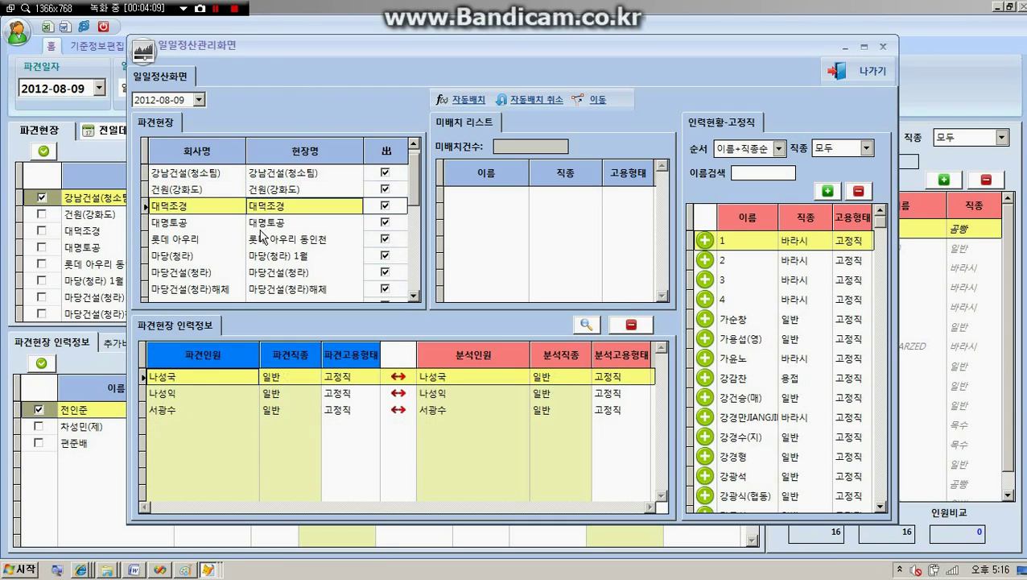
left_click(264, 225)
left_click(271, 206)
left_click(387, 206)
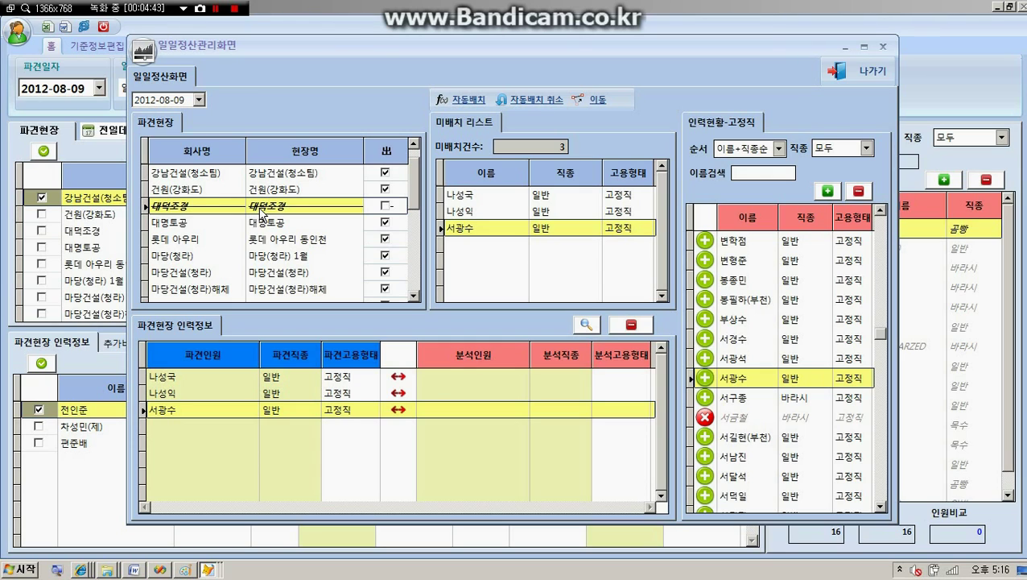
left_click(262, 224)
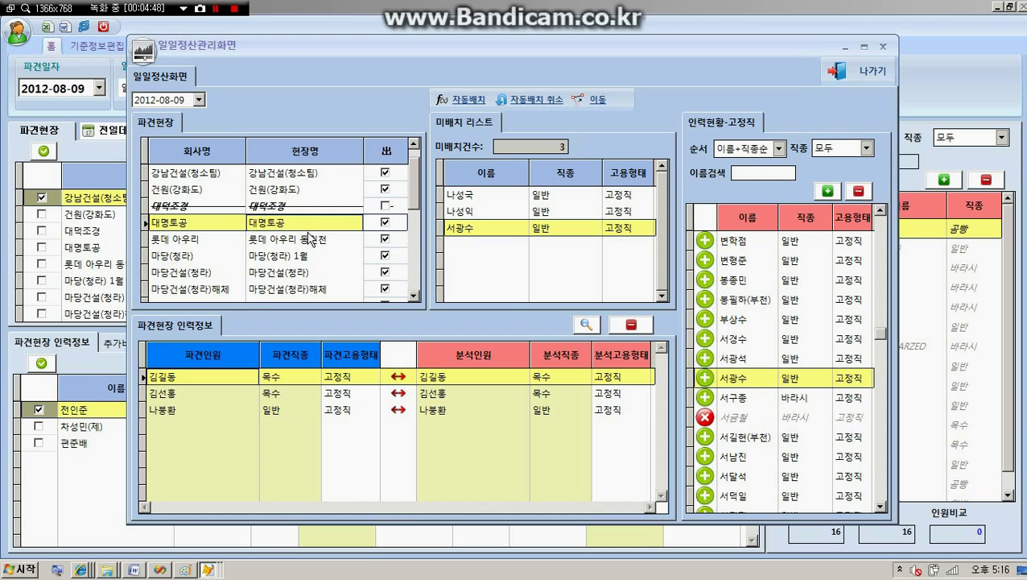
Step: Remove the second 대명토공 worker's settlement match with the red minus button
left_click(435, 393)
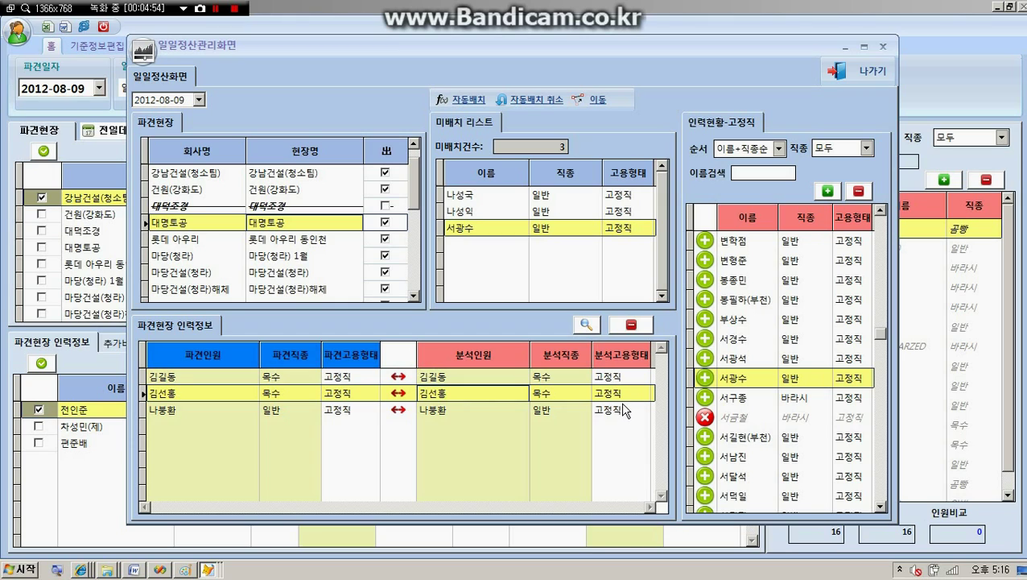
left_click(449, 410)
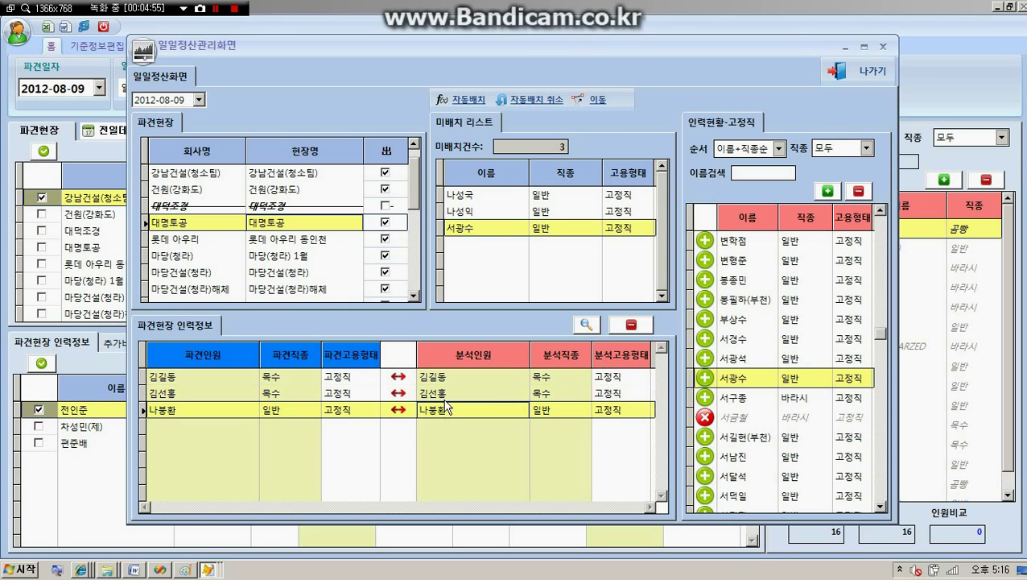
left_click(446, 394)
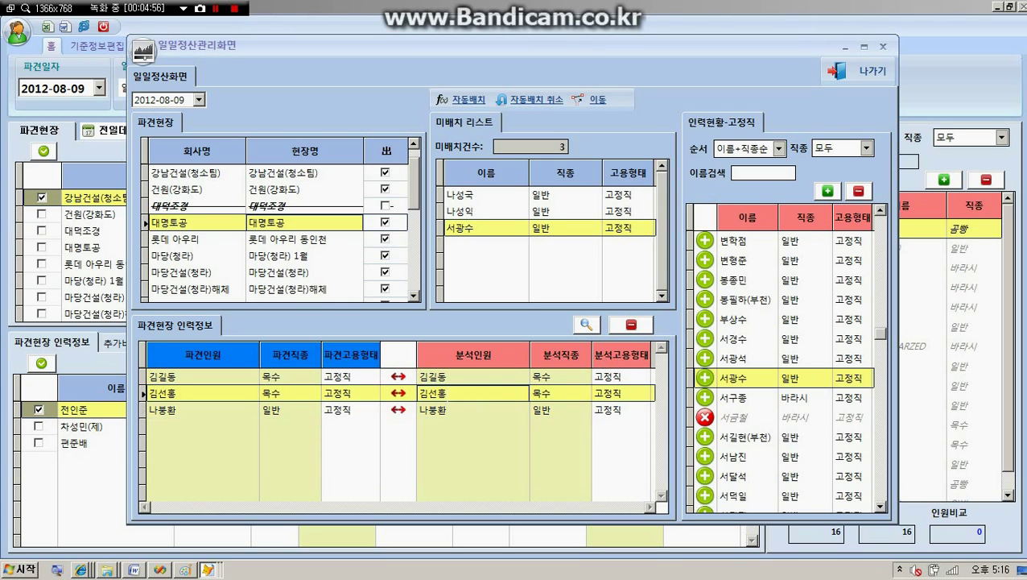
left_click(632, 325)
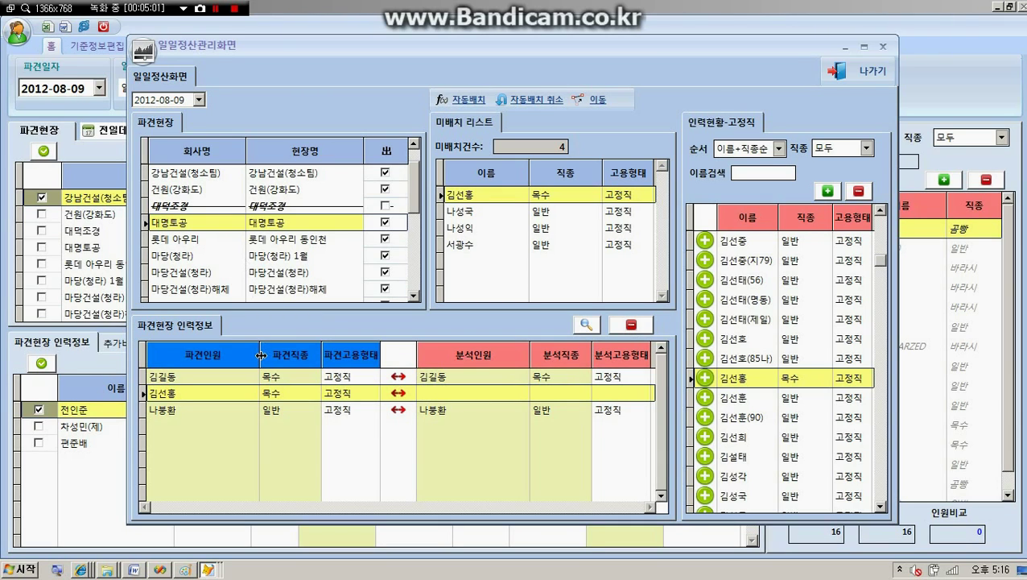
Step: Review the remaining 대명토공 matches, then show the 롯데 아우리 동인천 site's worker
left_click(438, 376)
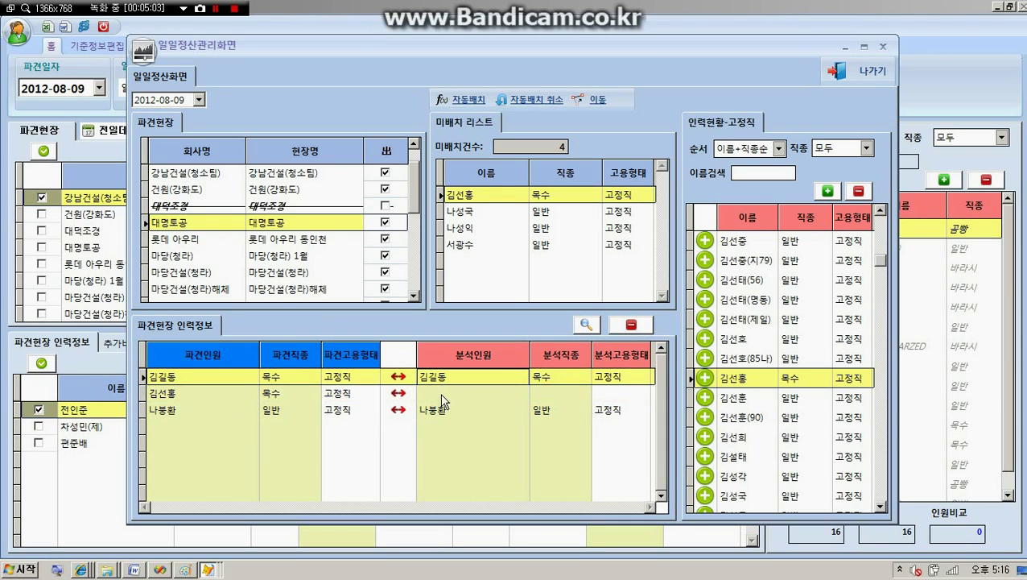
left_click(442, 419)
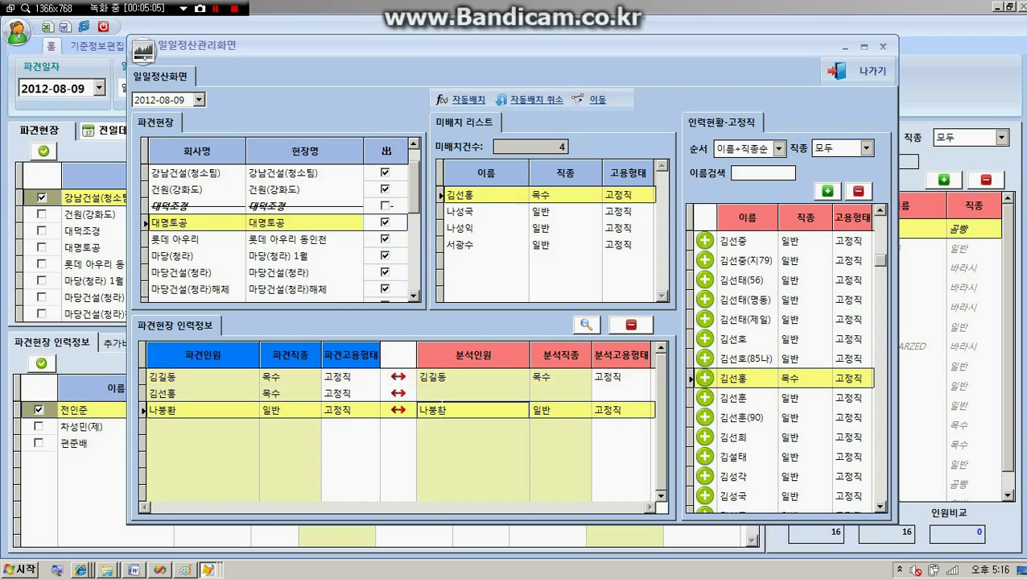
left_click(444, 383)
left_click(440, 393)
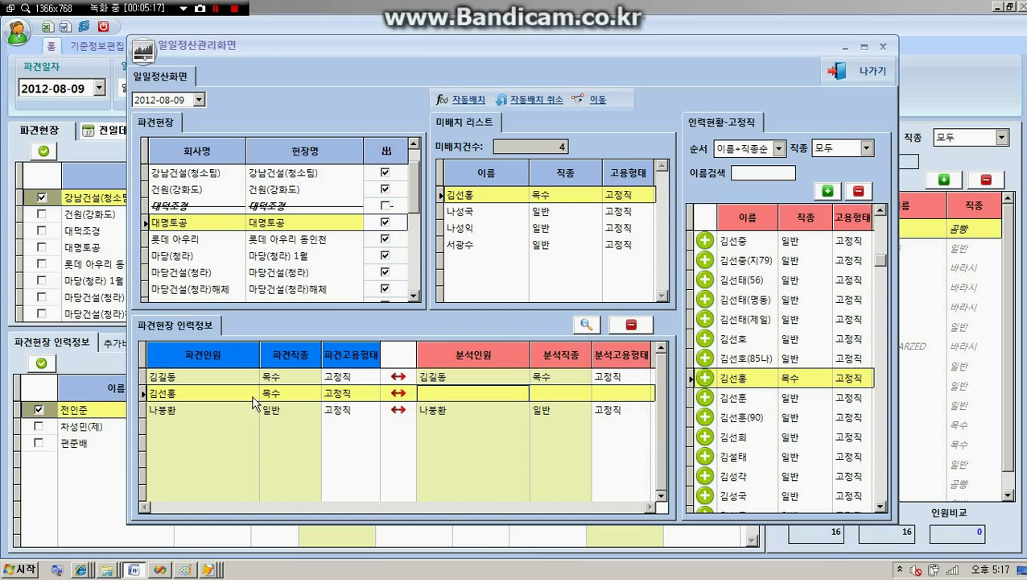
left_click(190, 240)
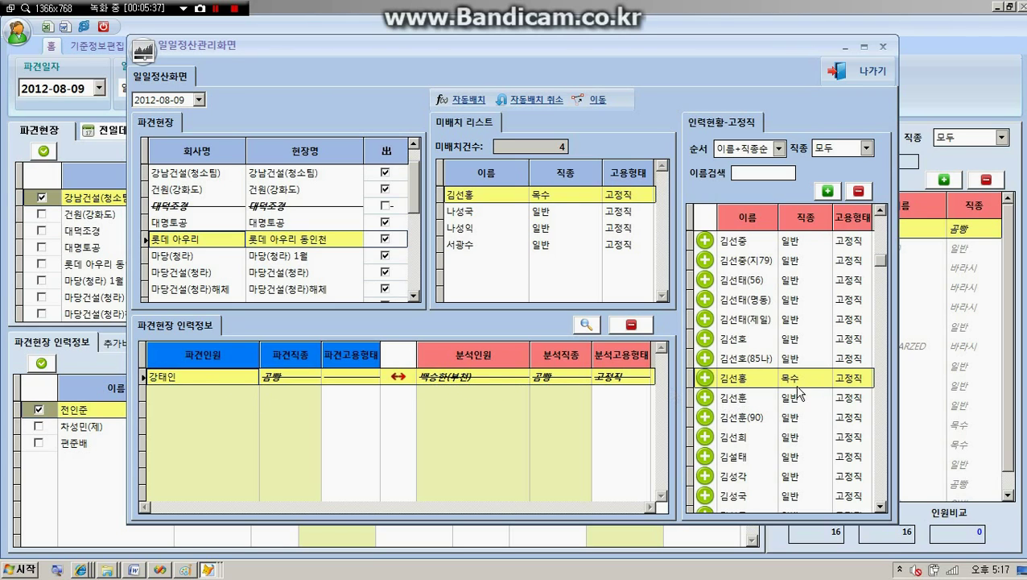
Step: Add the missing worker by name search and match him to 롯데 아우리's dispatched worker
left_click(827, 191)
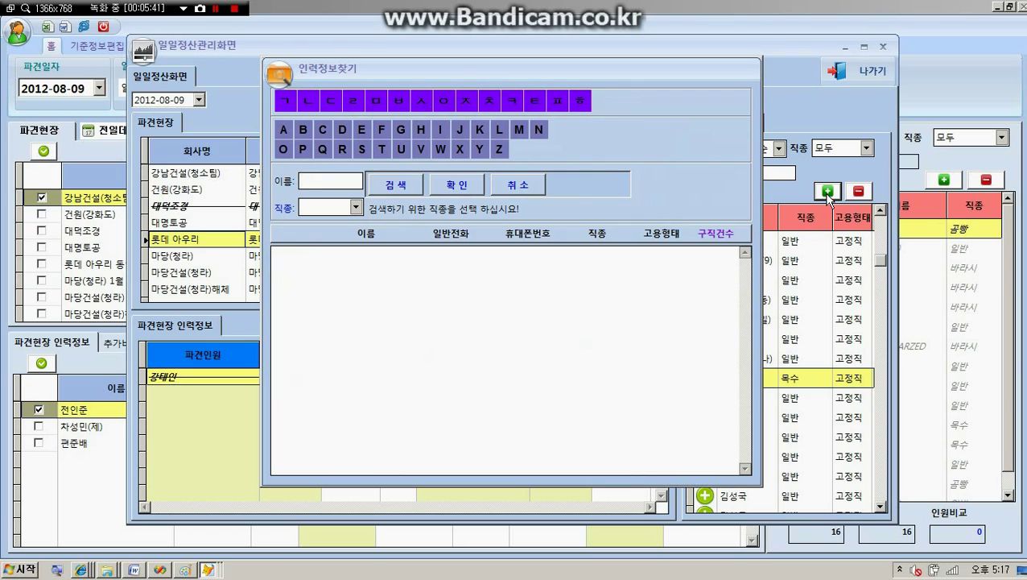
key("Return")
key("Return")
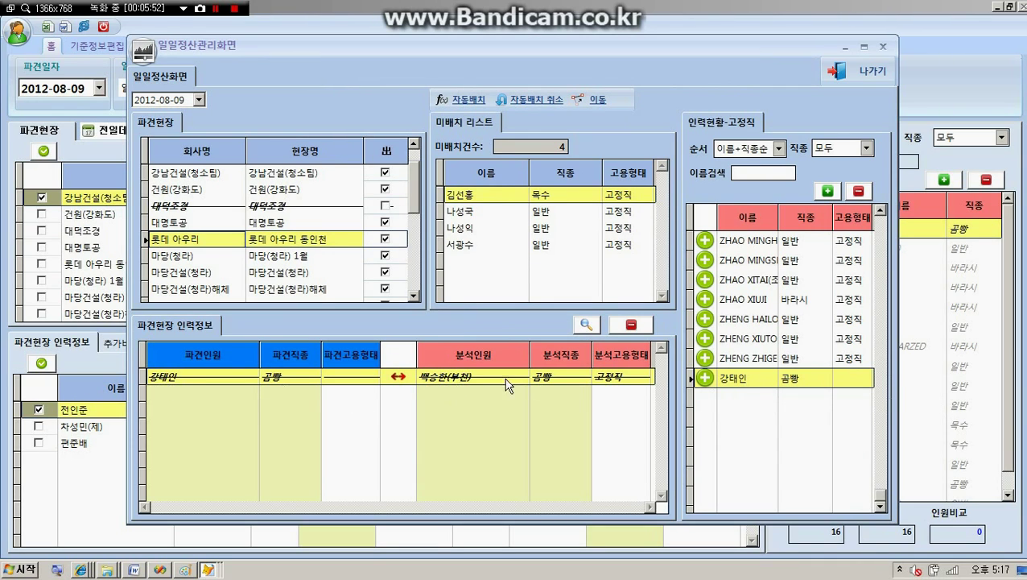
double_click(733, 379)
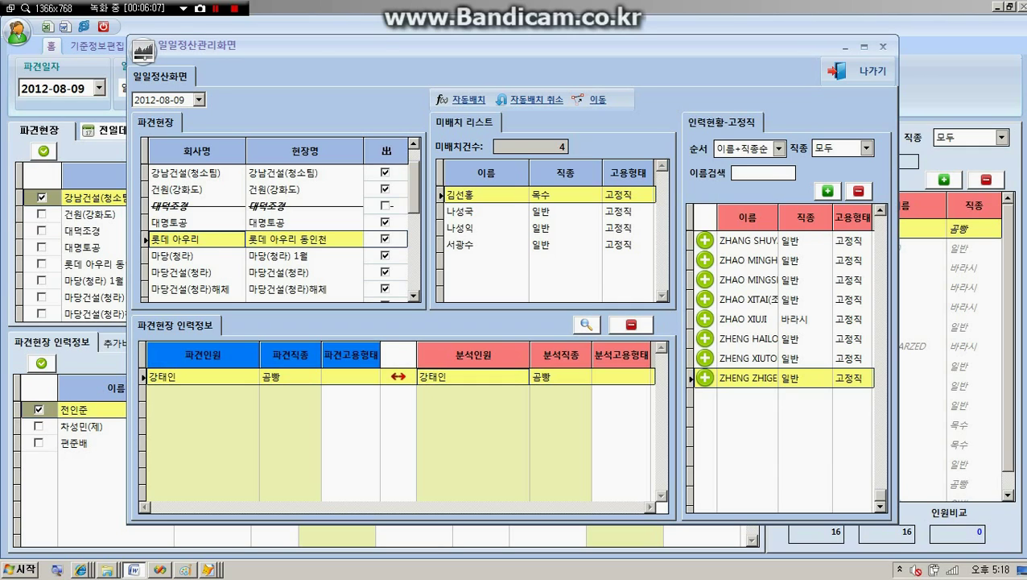
Step: Browse the workers remaining in the unassigned list
left_click(472, 230)
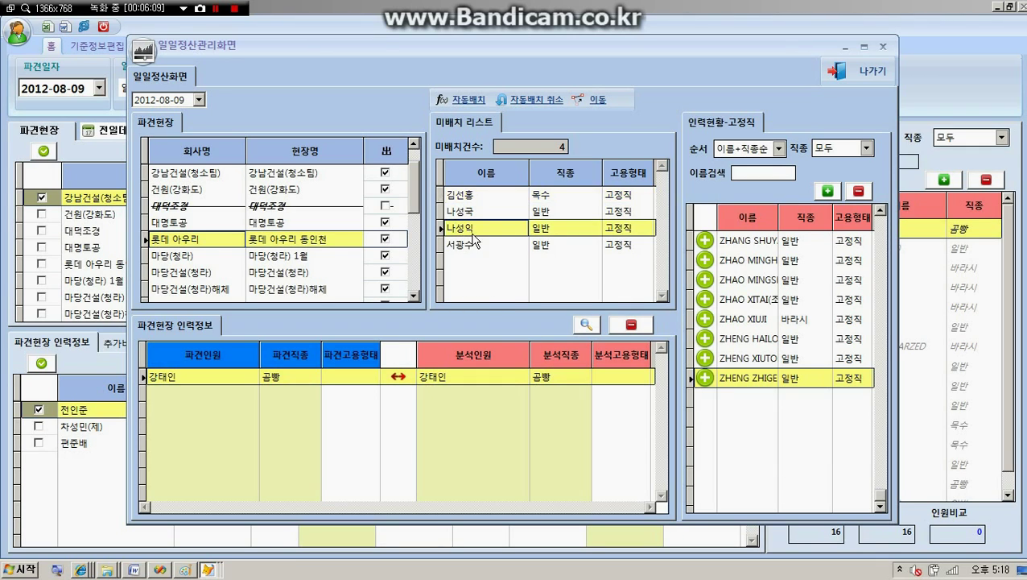
left_click(483, 214)
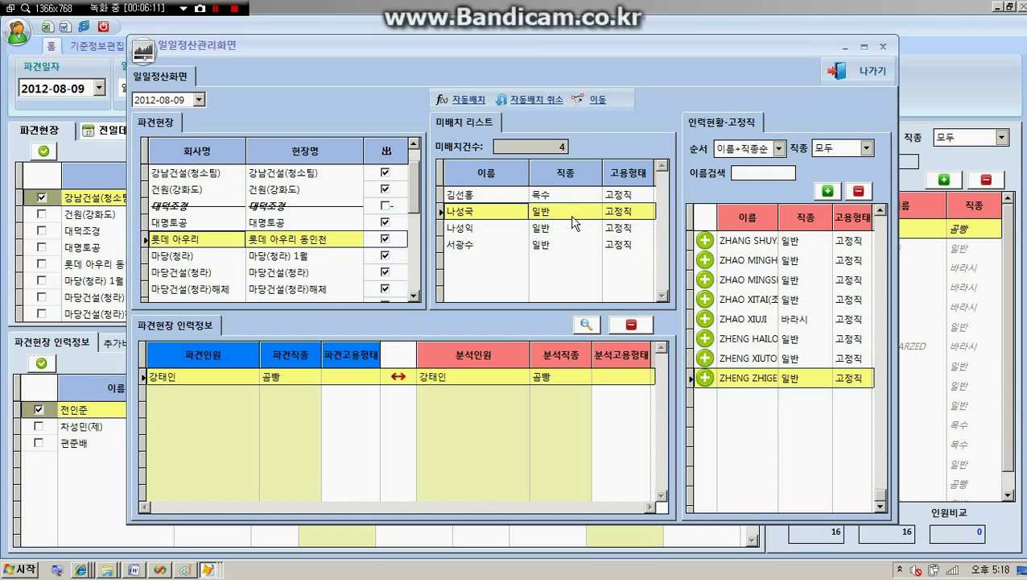
left_click(477, 232)
left_click(469, 215)
Step: Move to 대덕조경 and match its first two unassigned workers to their staff entries
left_click(592, 100)
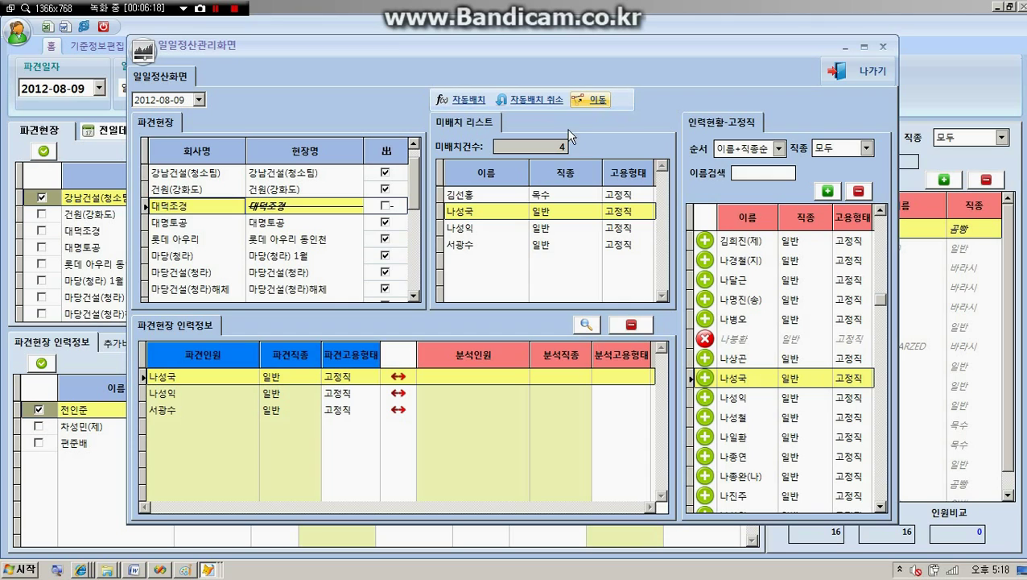
left_click(469, 227)
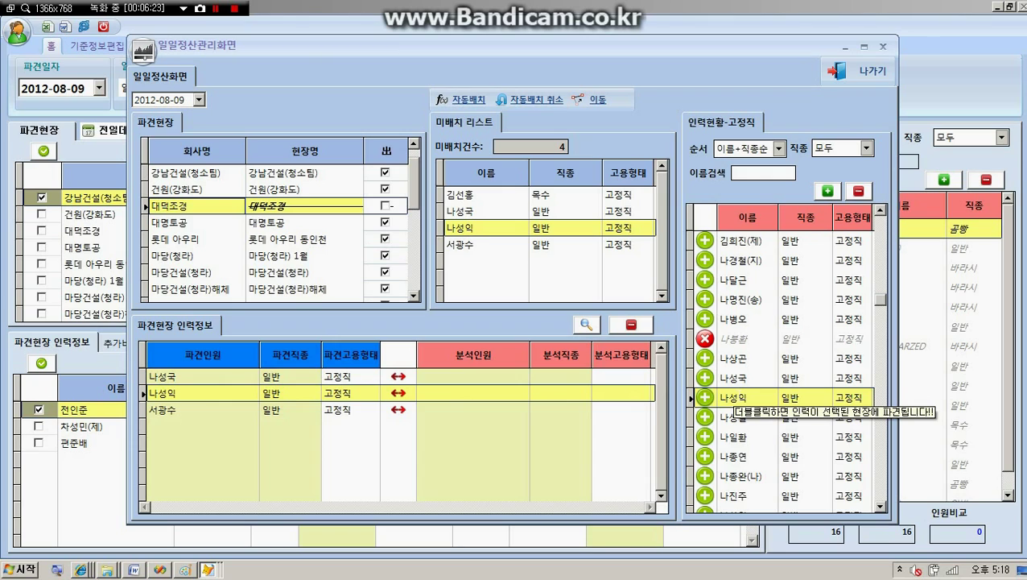
double_click(736, 396)
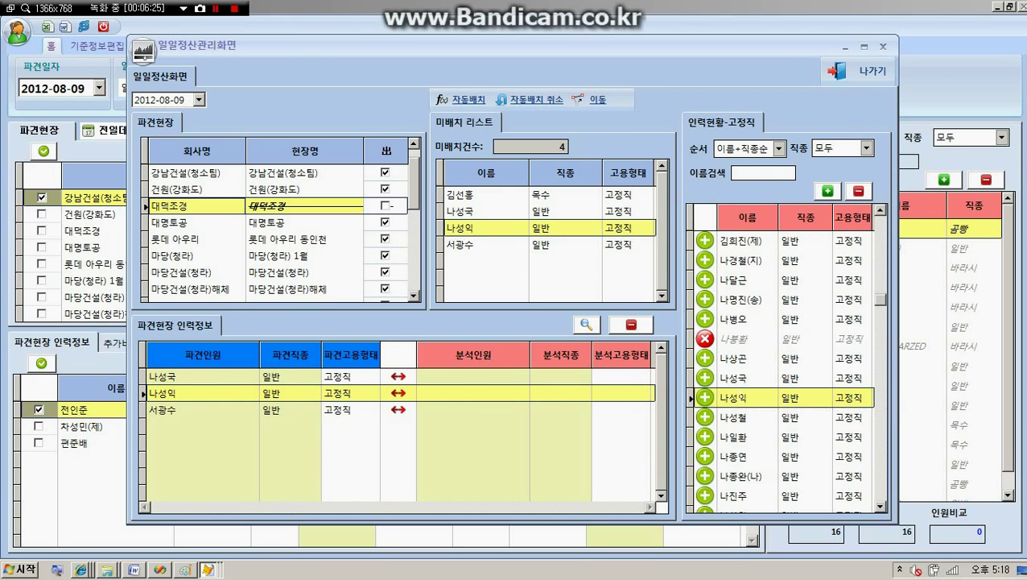
left_click(461, 215)
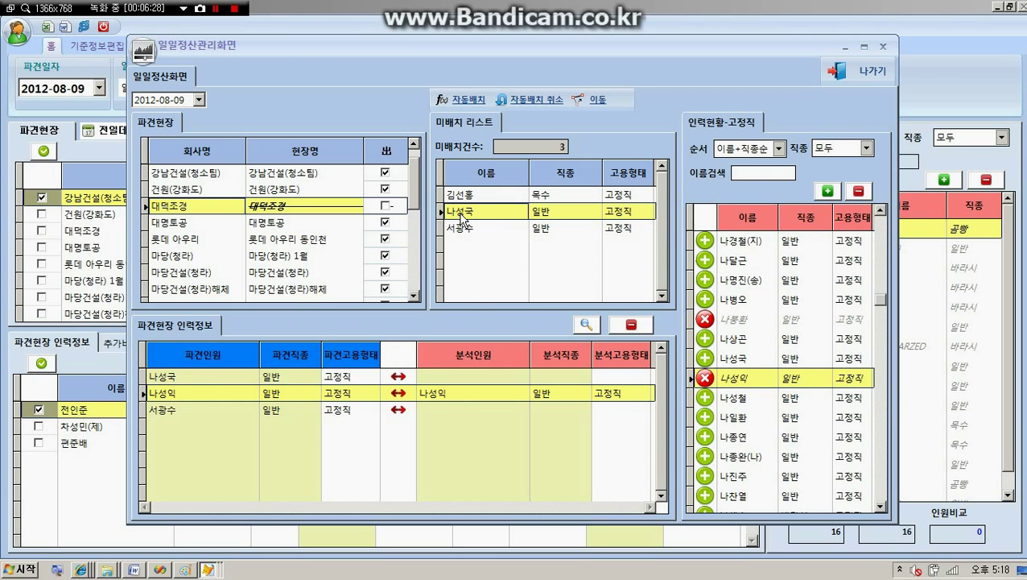
double_click(735, 359)
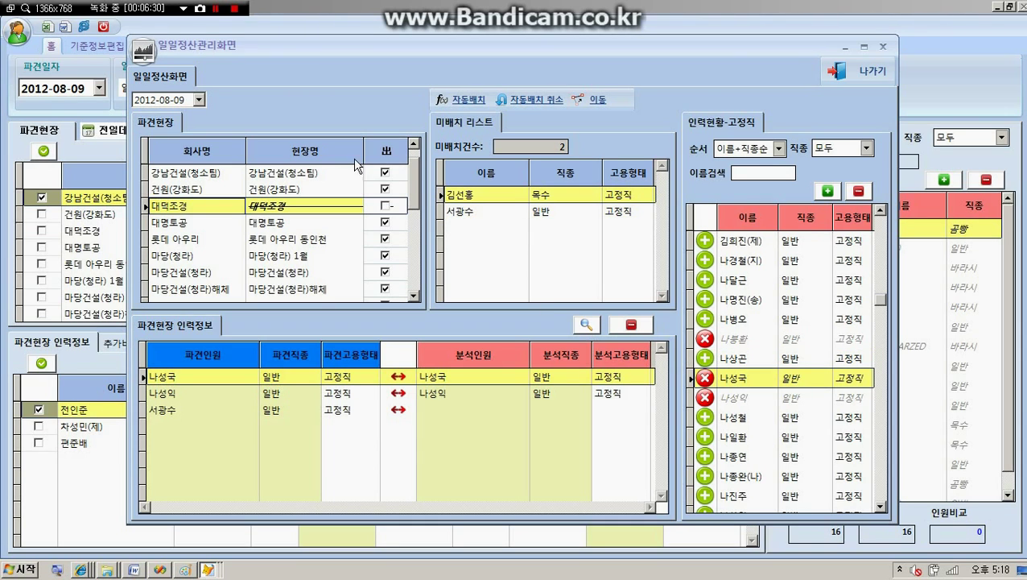
Step: Match the last unassigned 대덕조경 worker to a substitute staff member
left_click(479, 214)
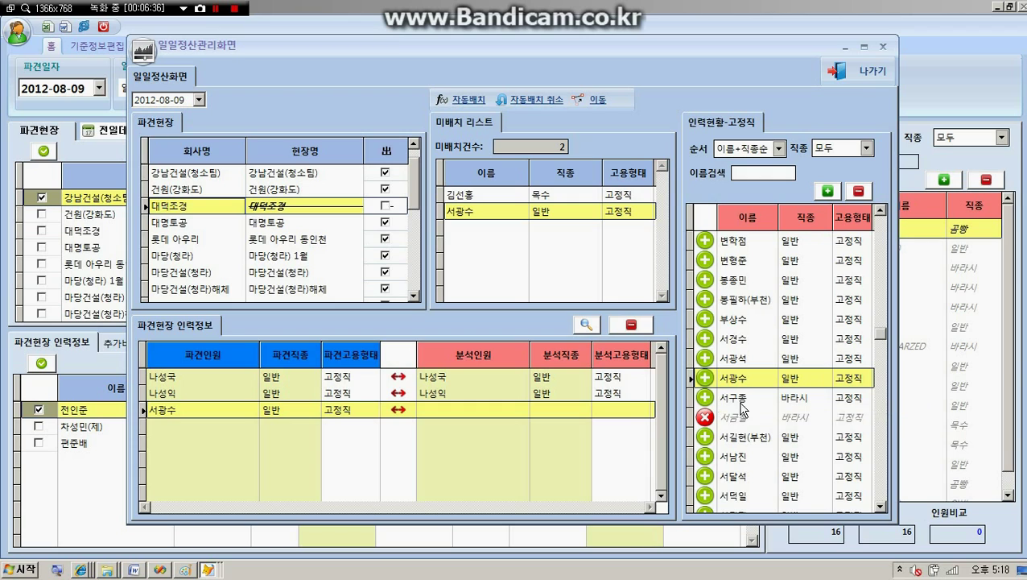
left_click(734, 316)
left_click(734, 301)
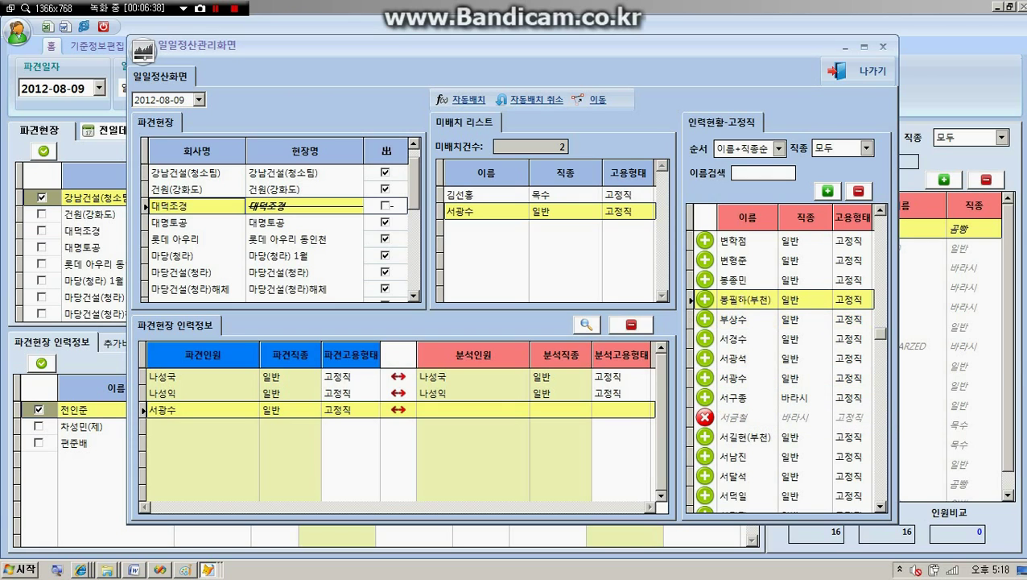
double_click(739, 299)
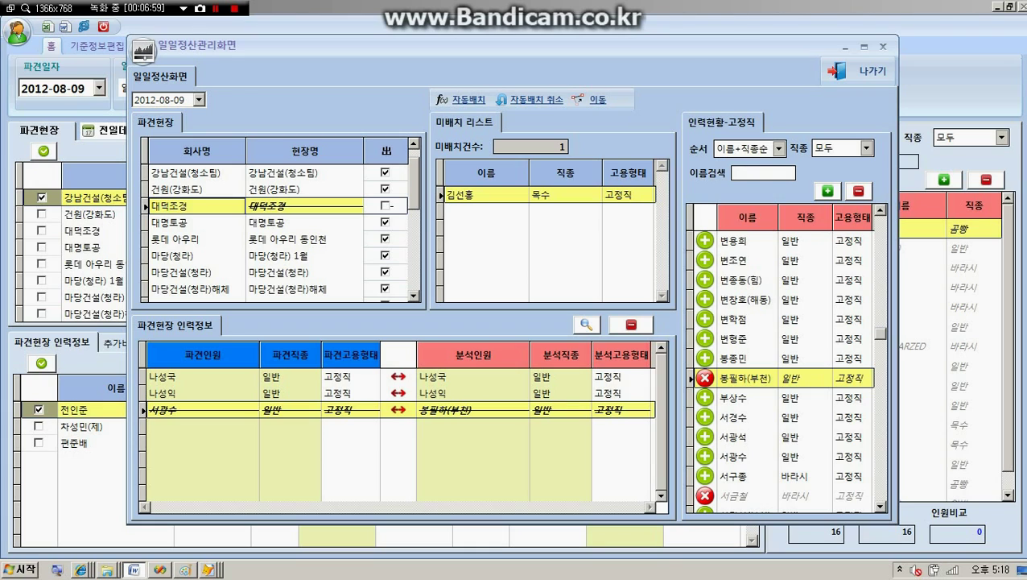
Step: Review the workers at 건원(강화도), 대명토공 and 롯데 아우리, returning to 강남건설(청소팀)
left_click(193, 194)
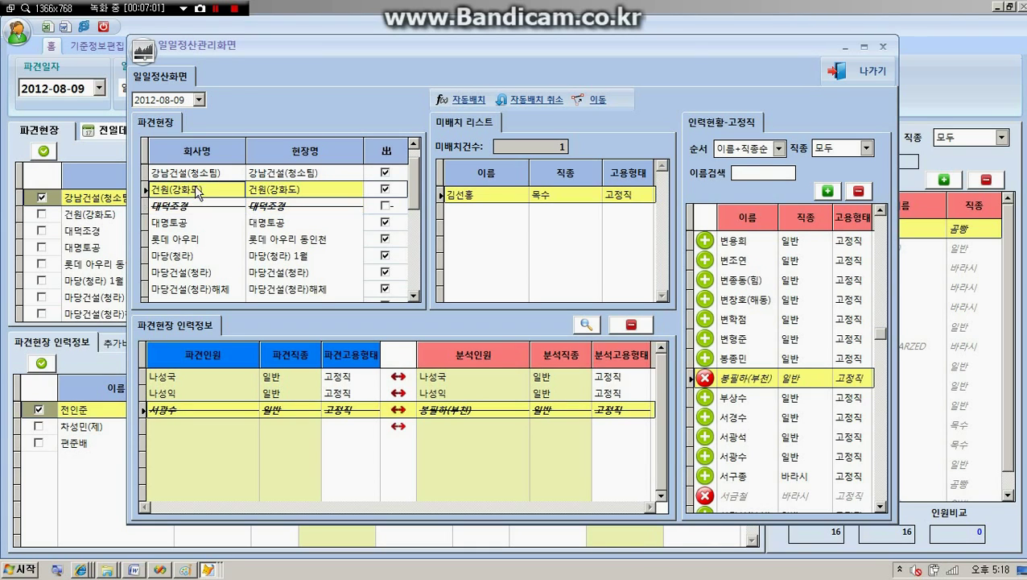
left_click(199, 176)
left_click(191, 193)
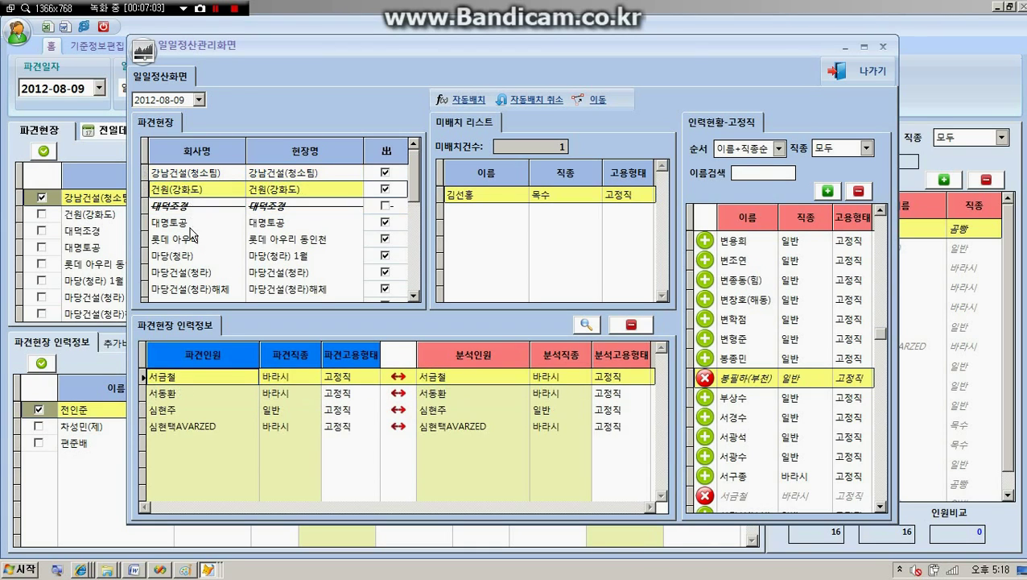
left_click(192, 223)
left_click(191, 240)
left_click(213, 174)
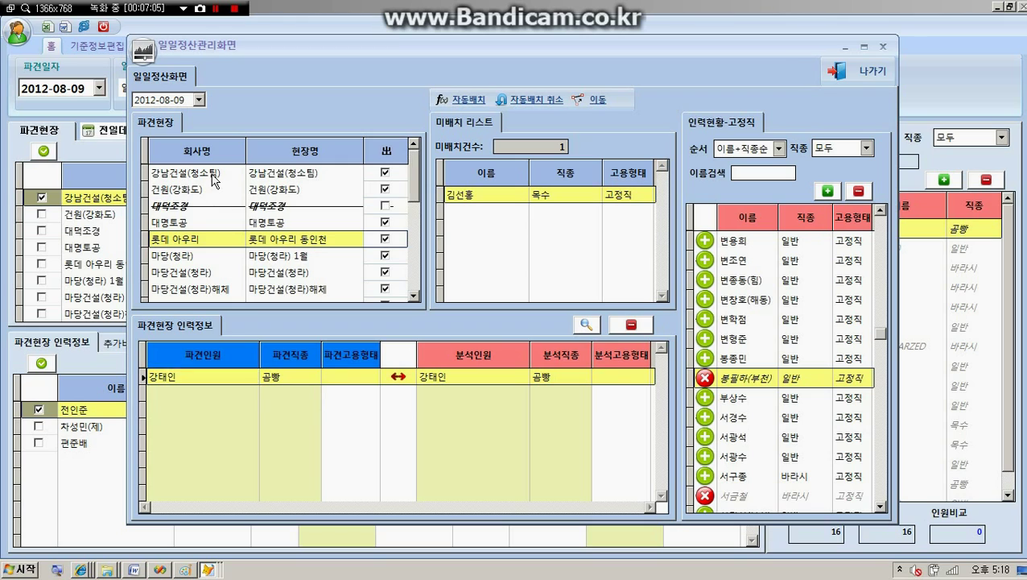
Step: Search for the worker by name and accept the result
left_click(585, 325)
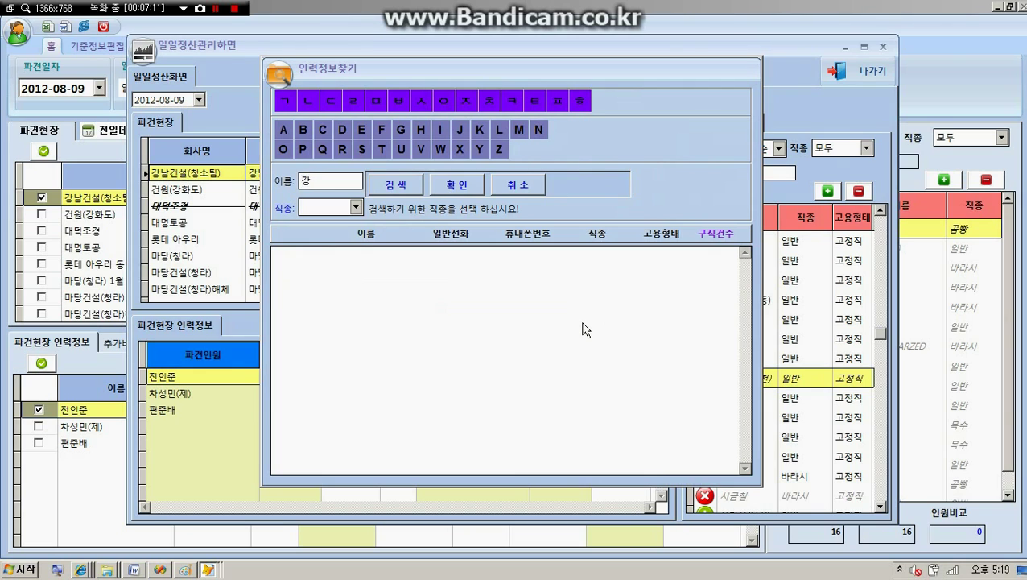
key("Return")
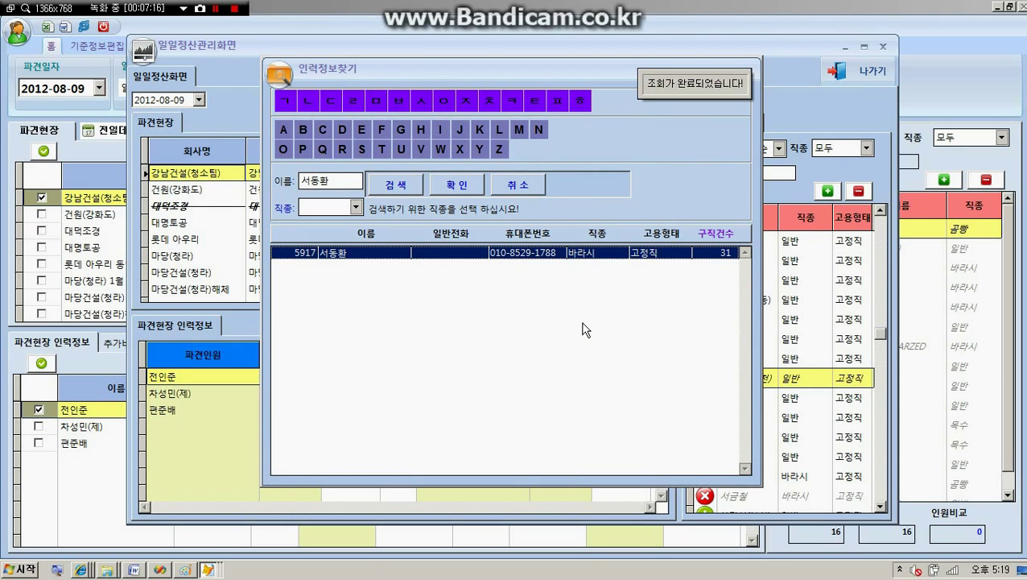
key("Return")
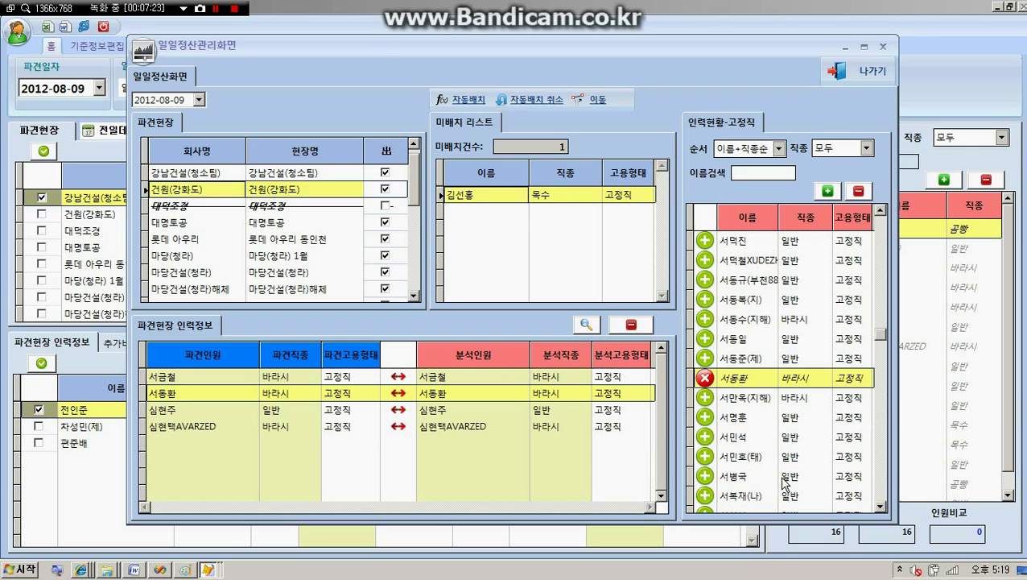
Step: Check the worker matches at 강남건설(청소팀), 건원(강화도) and 대명토공
left_click(757, 380)
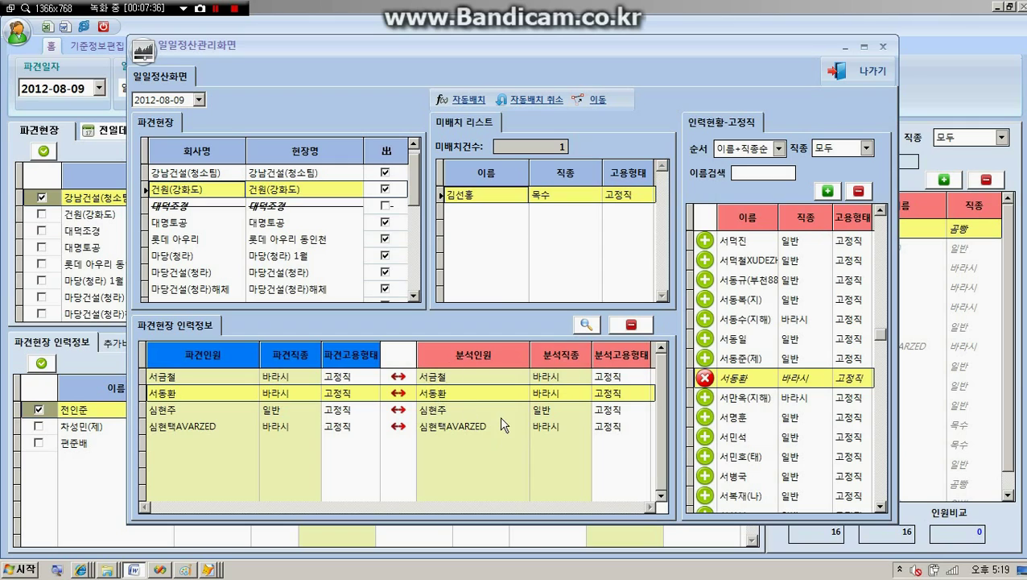
left_click(529, 106)
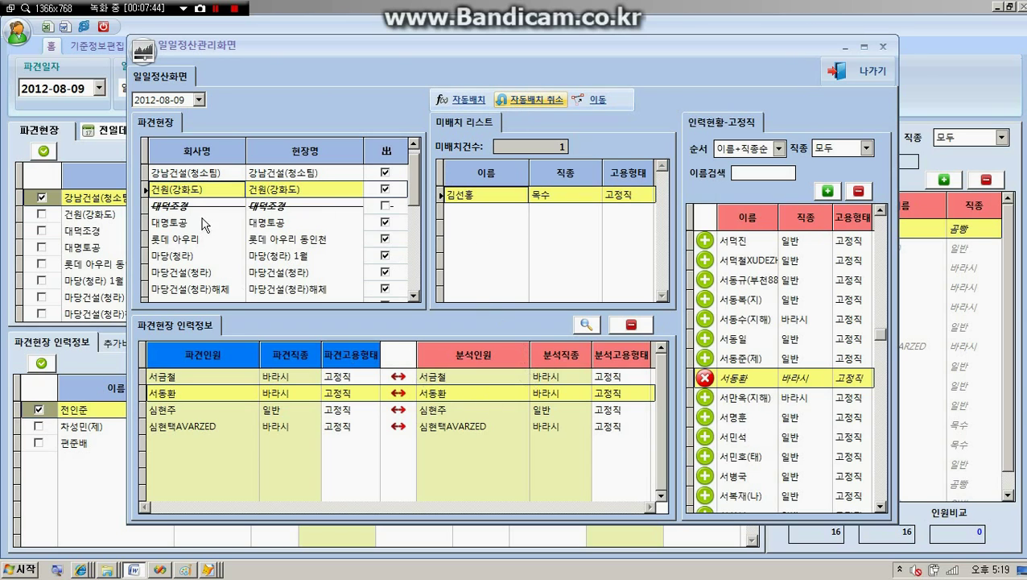
left_click(201, 173)
left_click(201, 190)
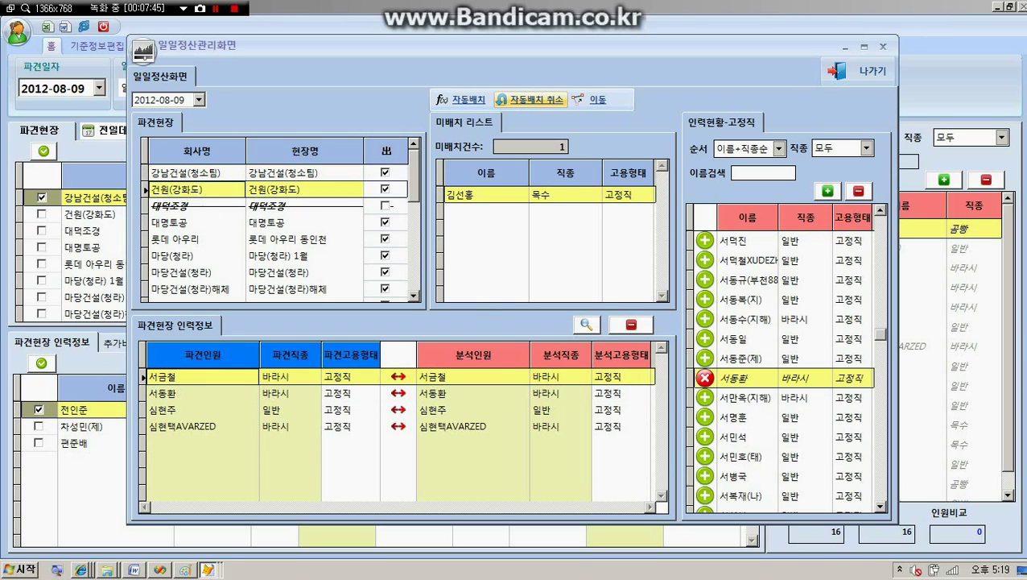
left_click(198, 222)
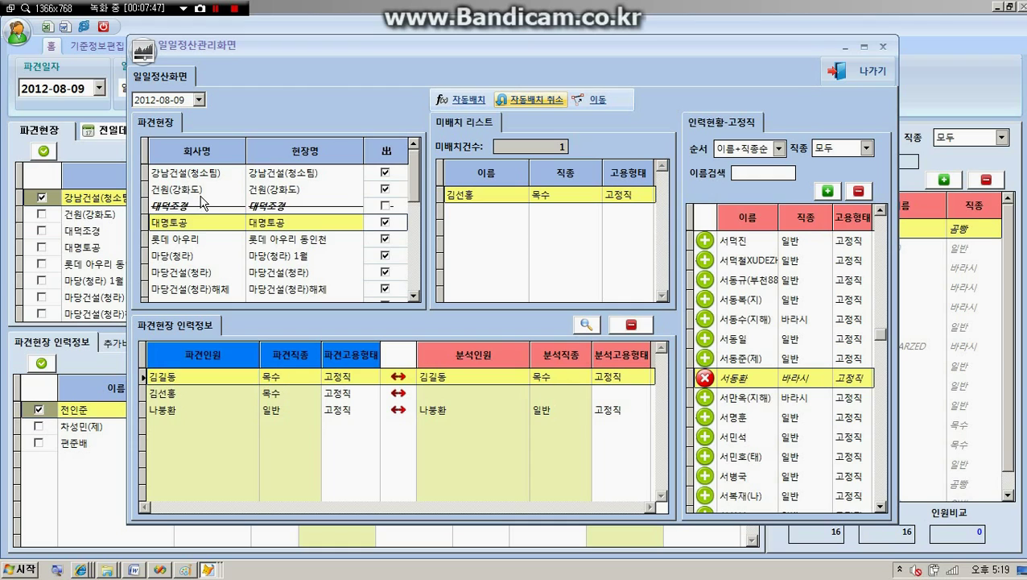
left_click(201, 190)
Step: Cancel the automatic assignment and rerun 자동배치 so no workers remain unassigned
left_click(522, 100)
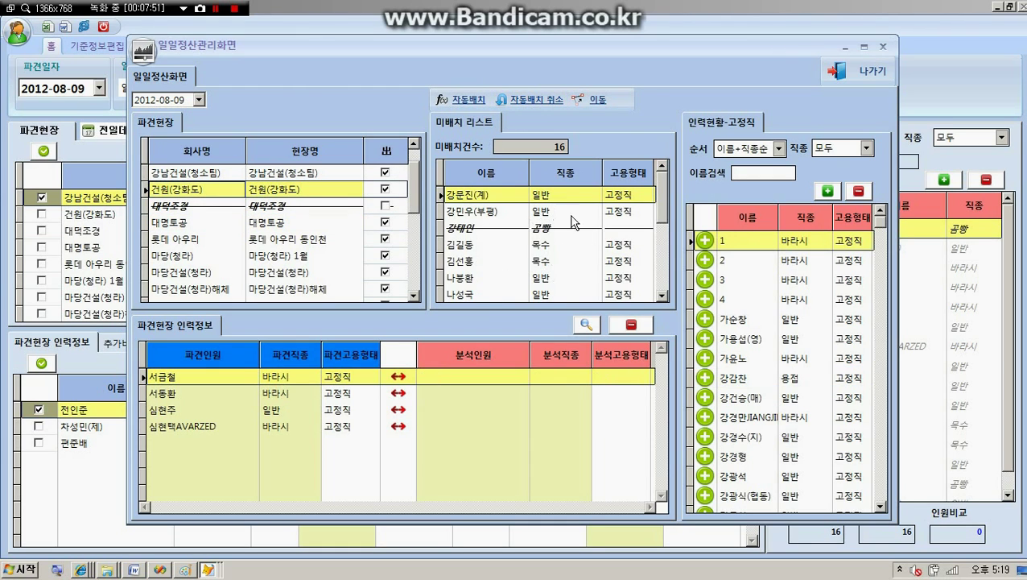
left_click(459, 100)
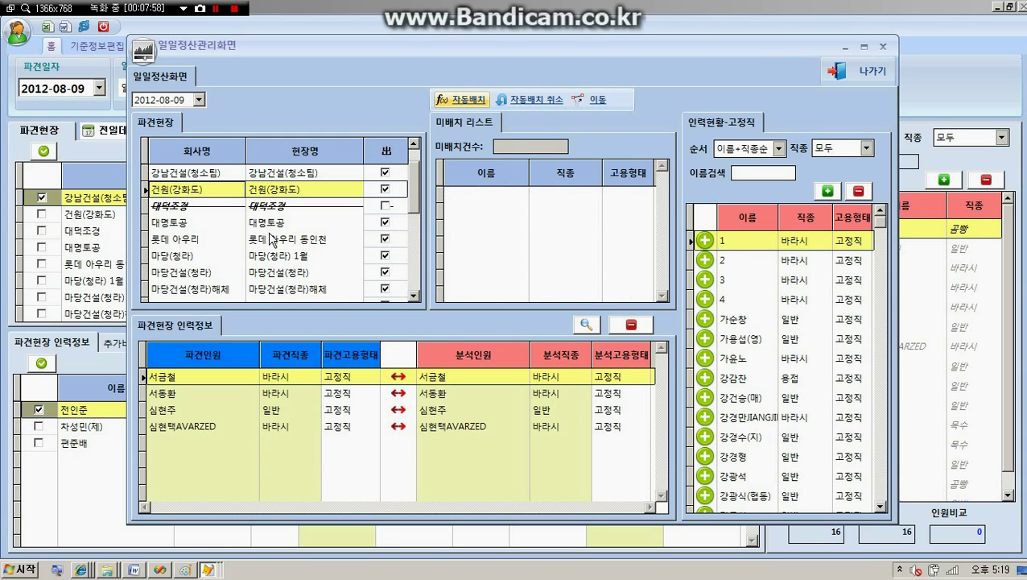
left_click(199, 99)
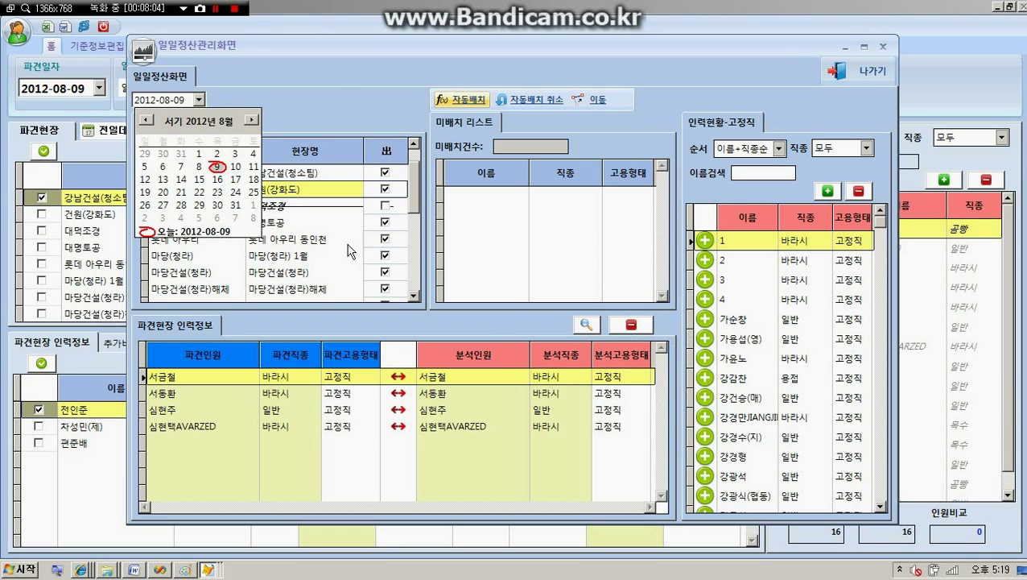
Step: Run 자동배치 for 2012-08-07 and for 2012-08-08, then close the daily settlement window
left_click(181, 168)
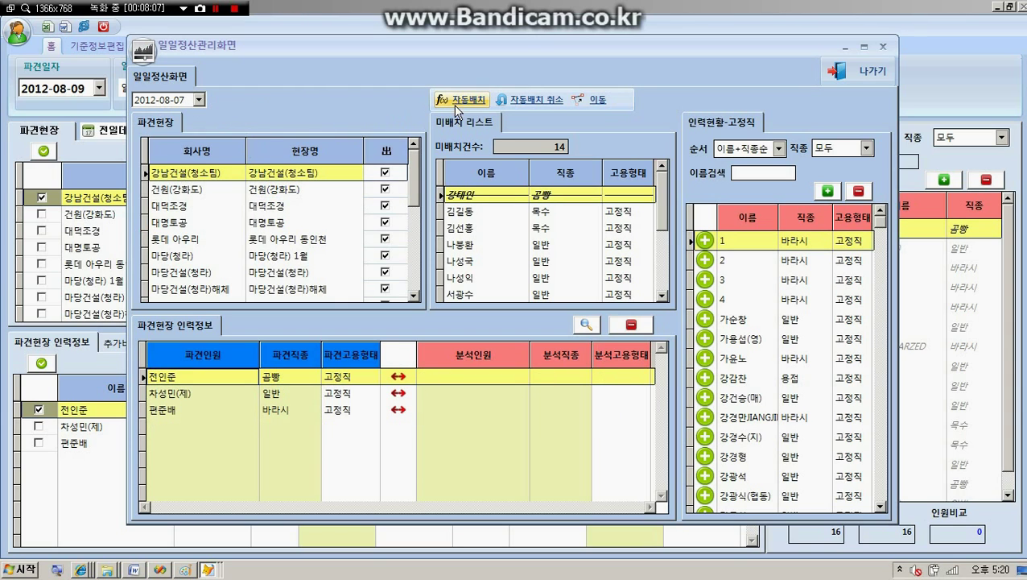
left_click(463, 100)
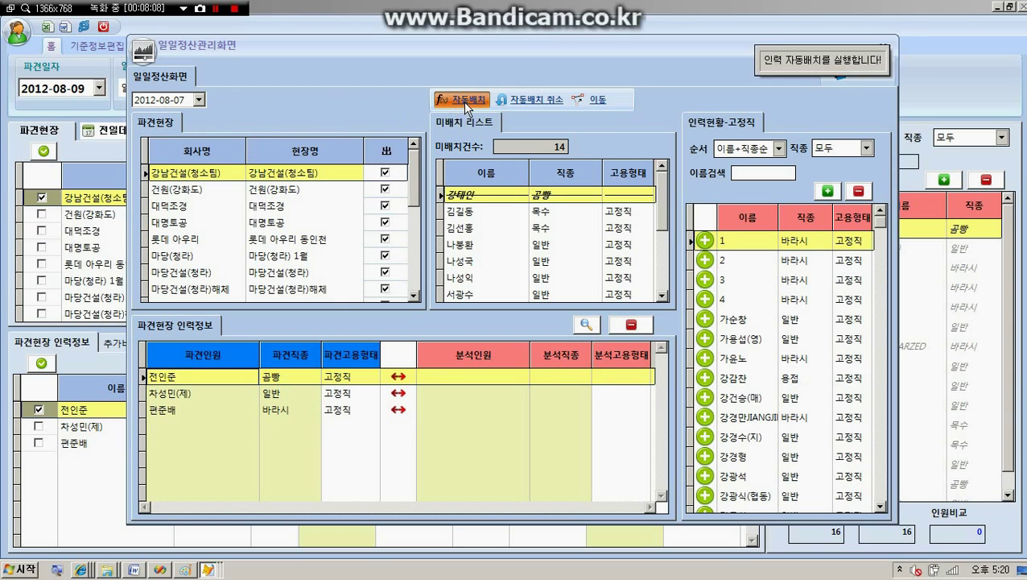
left_click(198, 99)
left_click(200, 166)
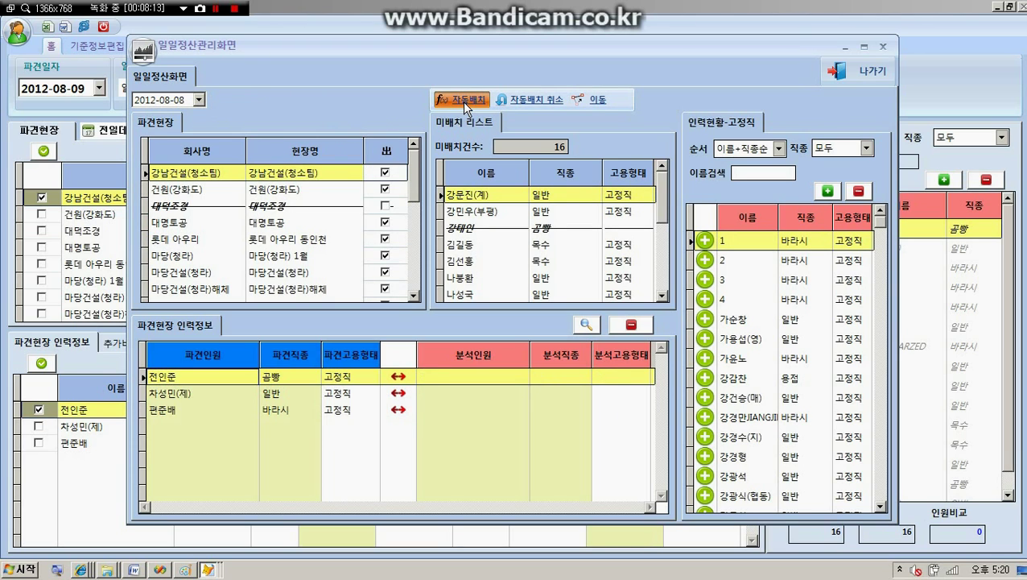
left_click(463, 100)
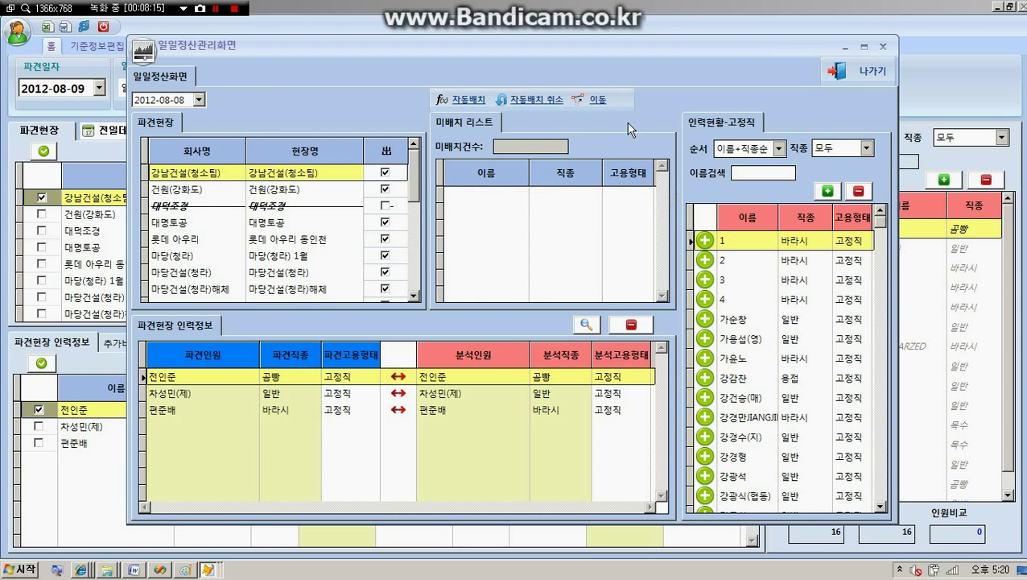
left_click(852, 77)
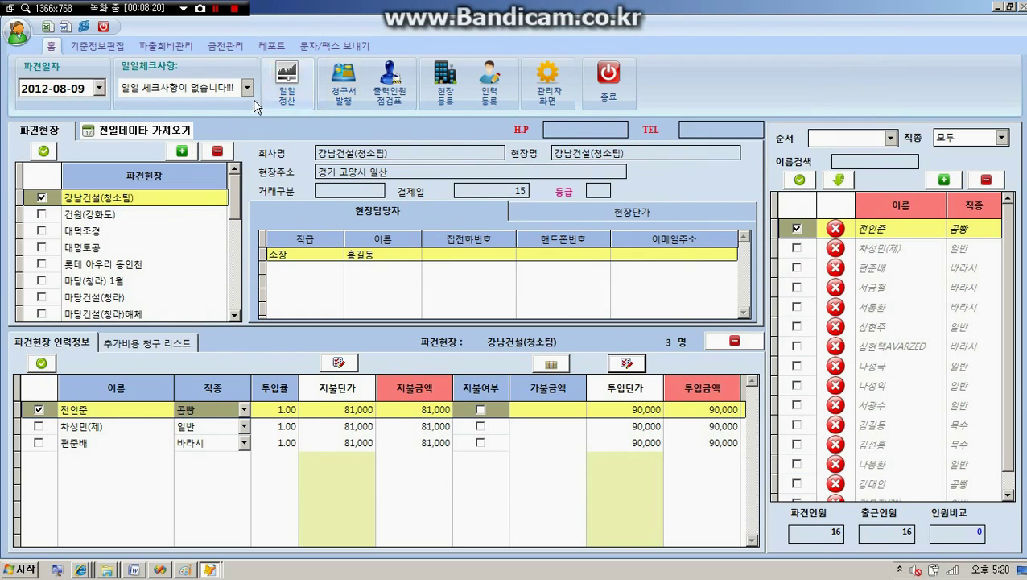
Step: Select the 롯데 아우리 동인전 site and reopen the 일일정산 daily settlement screen
left_click(105, 266)
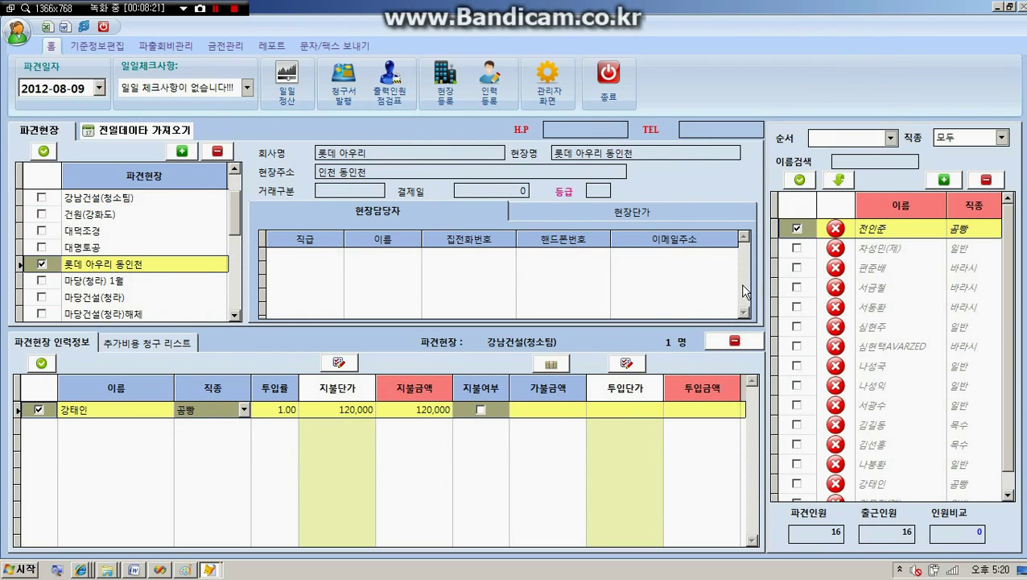
left_click(287, 78)
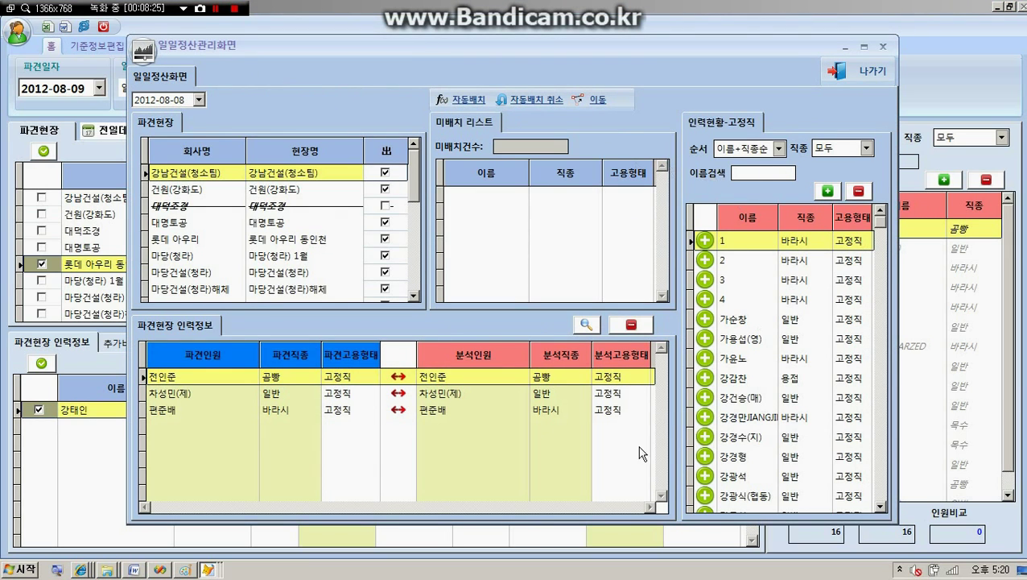
Step: Set the settlement date to 2012-08-09 and run 자동배치 for that day
left_click(198, 99)
left_click(217, 166)
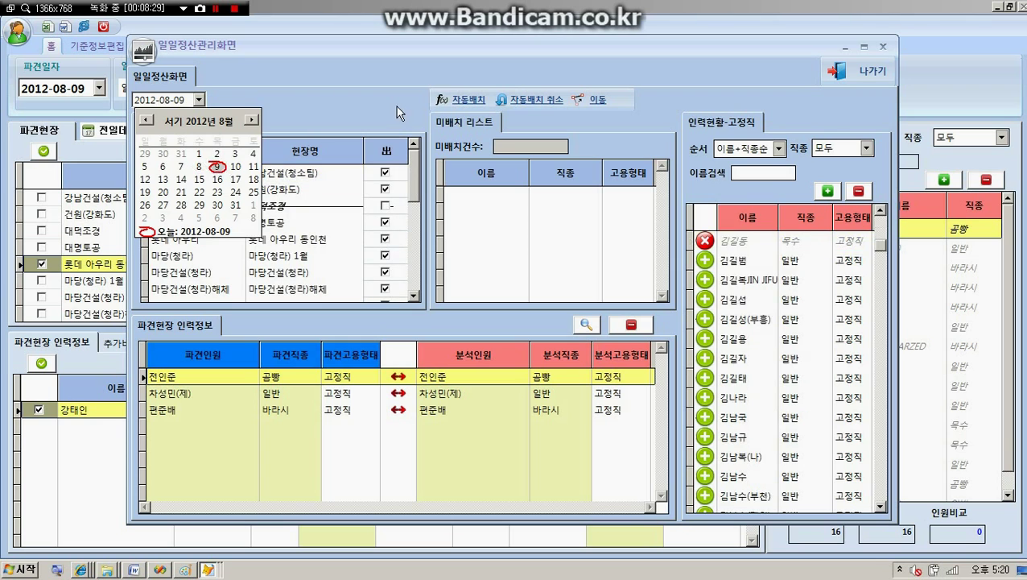
left_click(464, 101)
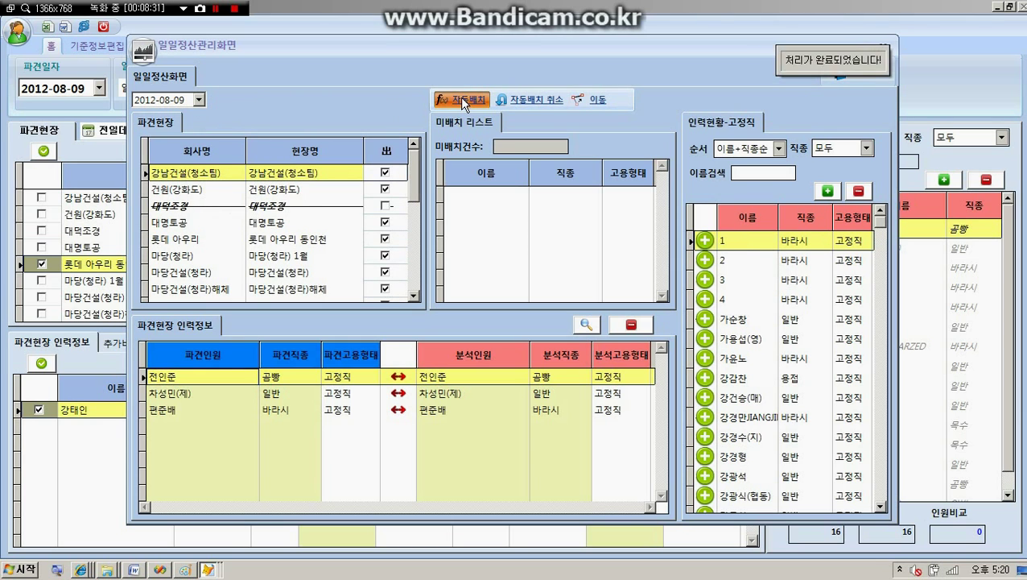